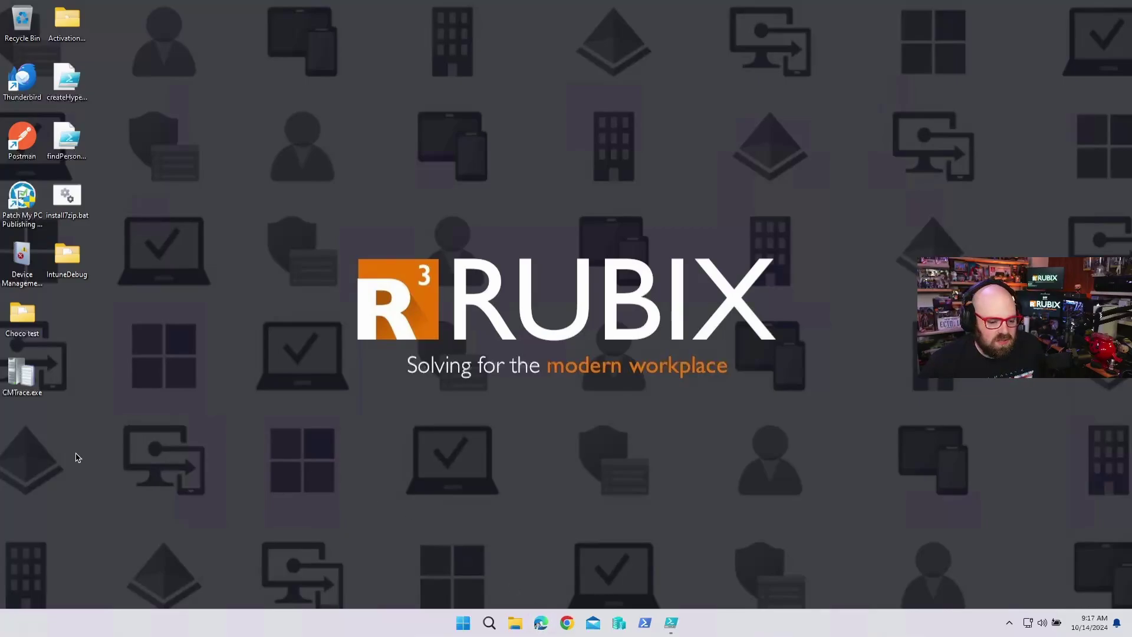
- Bring the Chrome window with the Lucidchart blank diagram back in front of the desktop
left_click(567, 622)
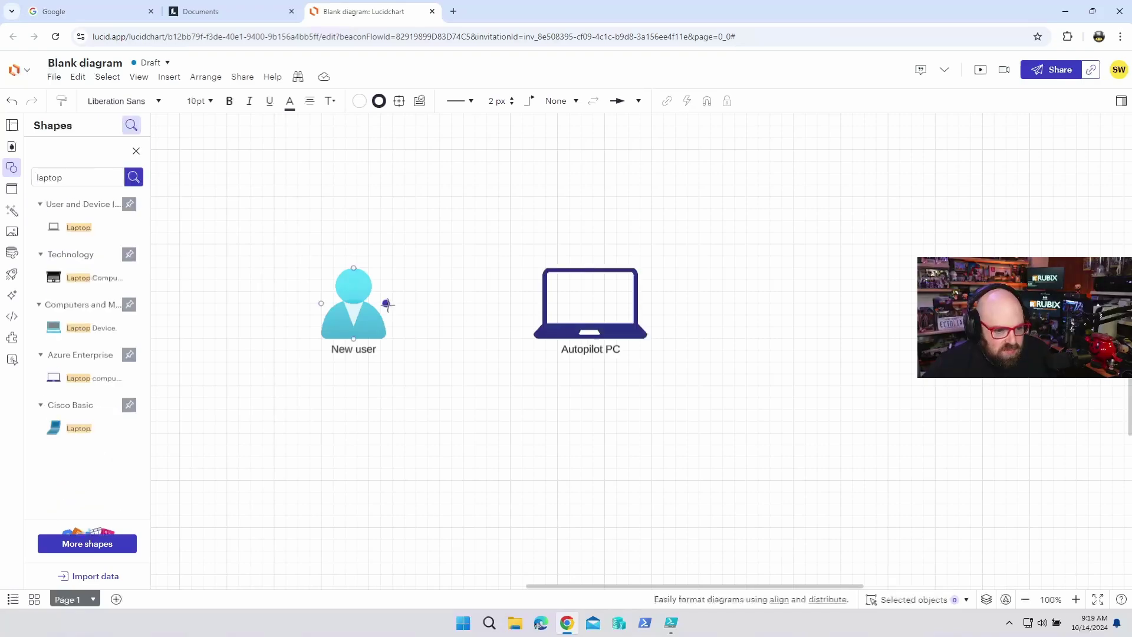
- Connect New user to the Autopilot PC laptop with an arrow labelled 'Power on and sign in'
left_click_drag(386, 303, 533, 306)
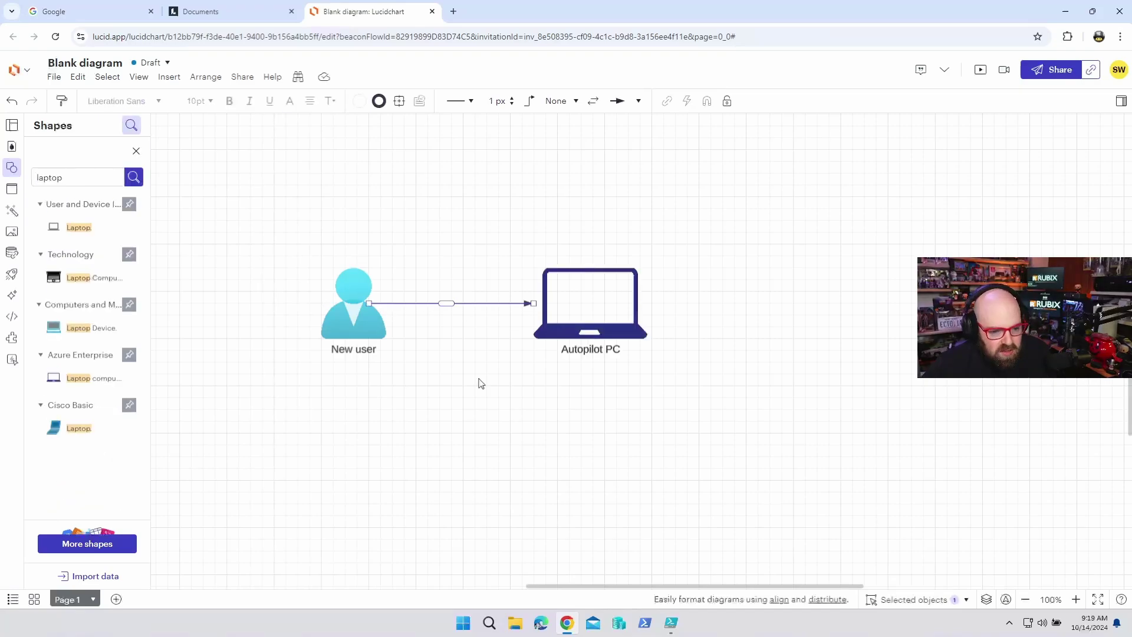
left_click(457, 308)
double_click(457, 308)
type("Power on and sign in")
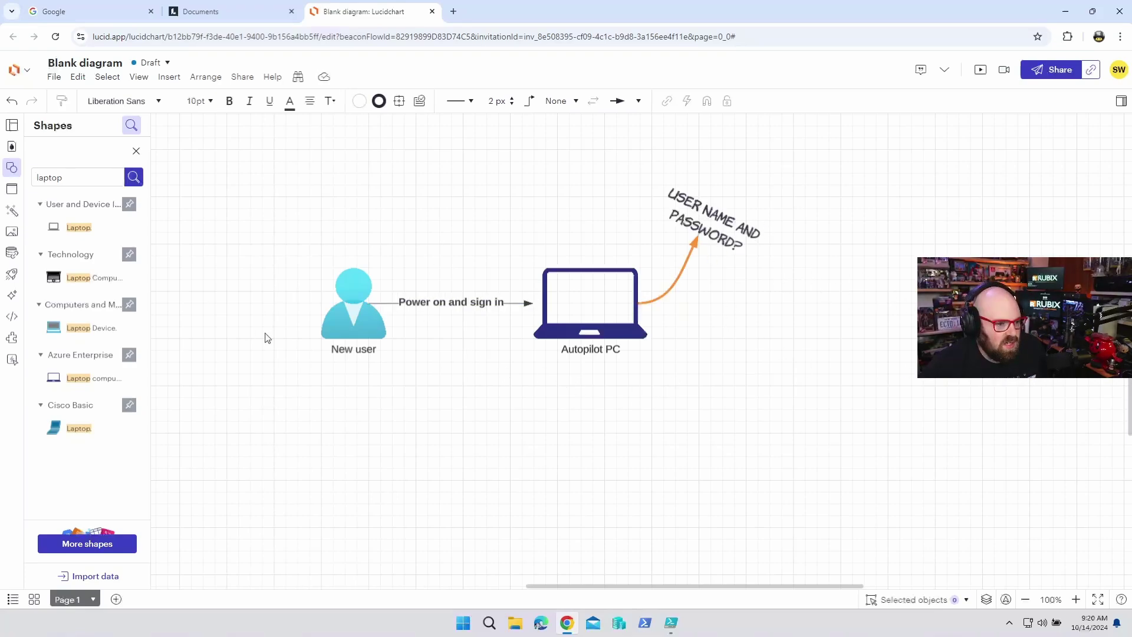
left_click(136, 151)
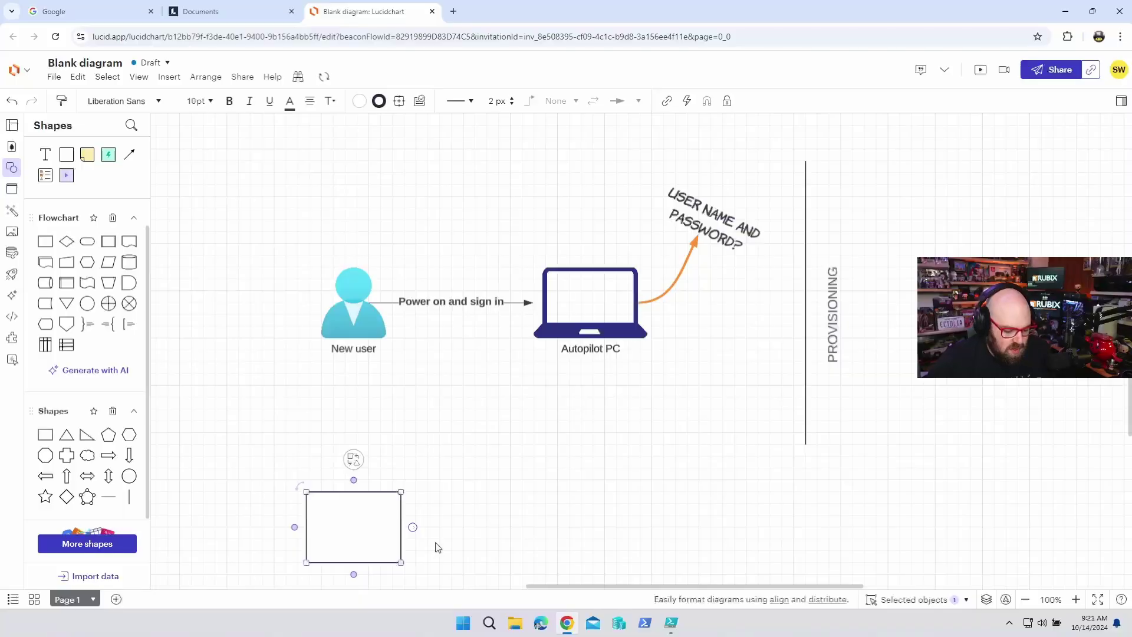
- Label the new rectangle 'Organization', then undo the last diagram change
type("Orga")
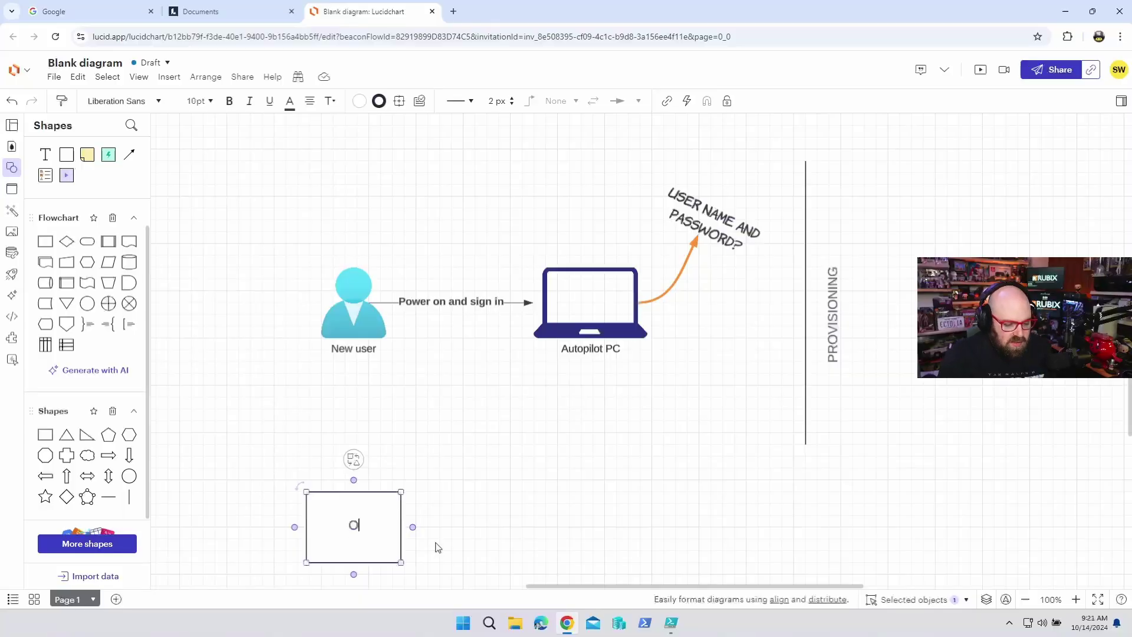
type("nization")
left_click(459, 538)
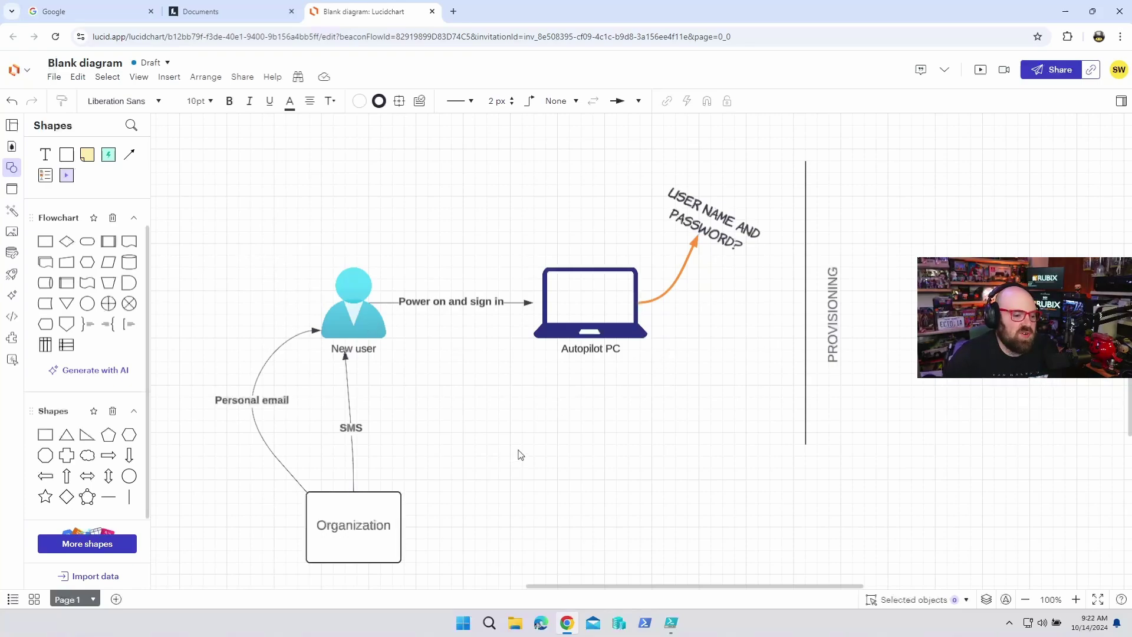
key("ctrl+z")
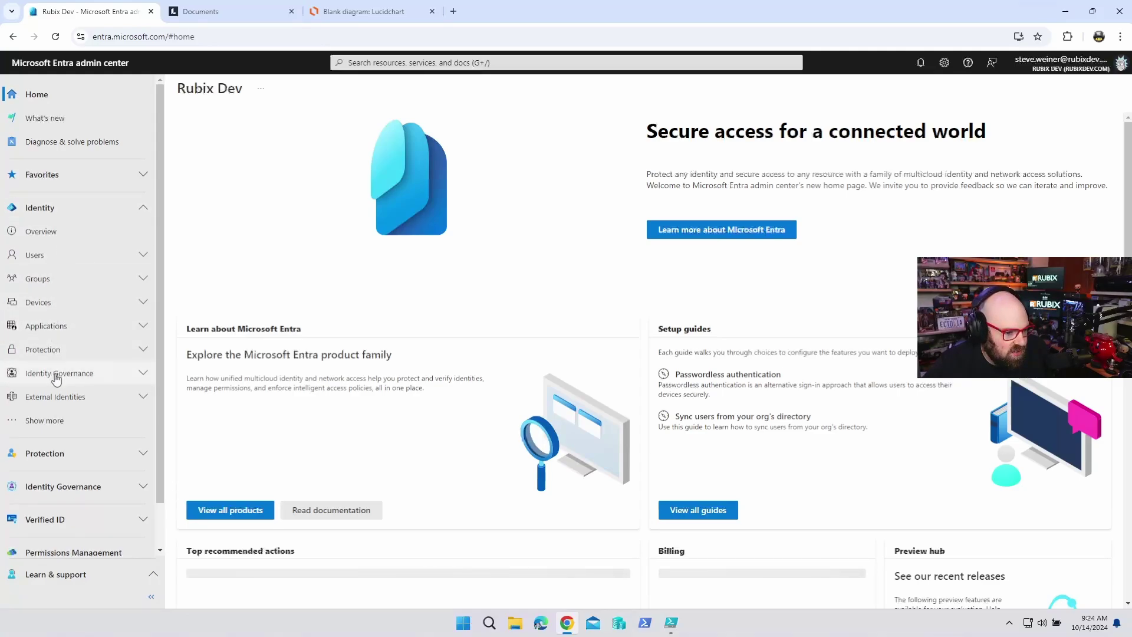
- Open the Temporary Access Pass policy under Protection > Authentication methods
left_click(65, 354)
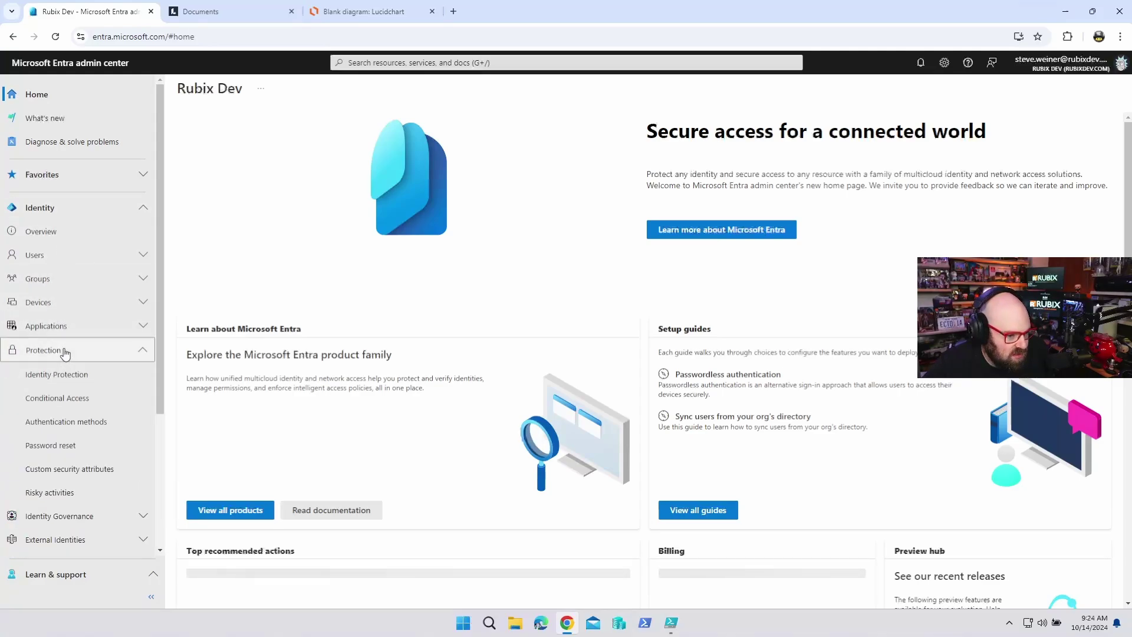
left_click(69, 422)
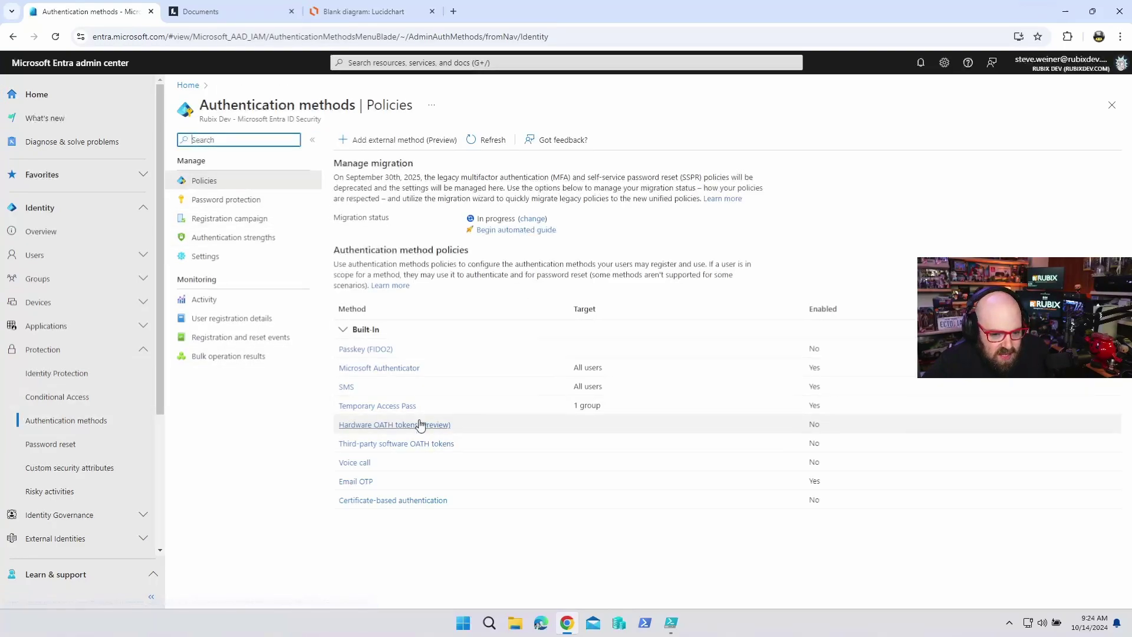
left_click(380, 407)
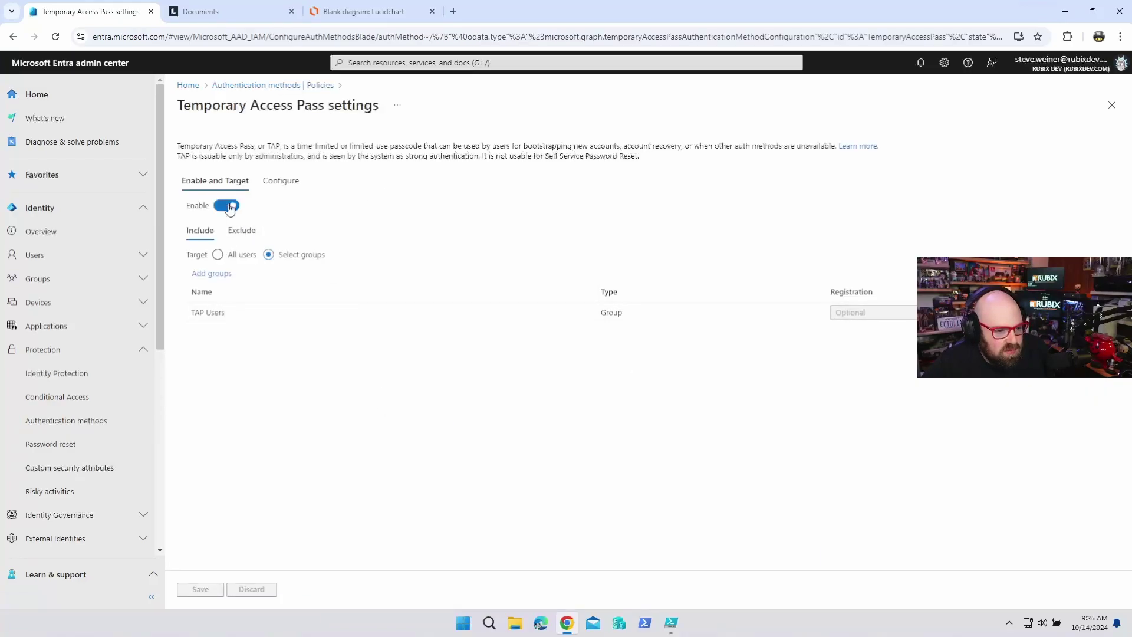
- Target the Temporary Access Pass policy at All users and show its Configure settings
left_click(217, 254)
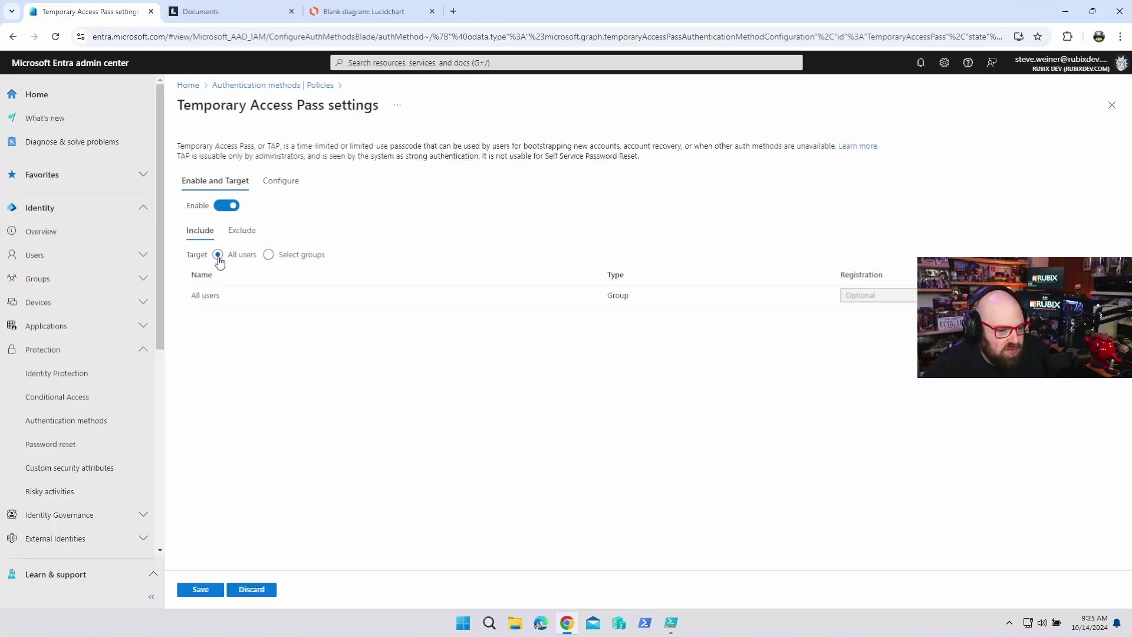
left_click(285, 257)
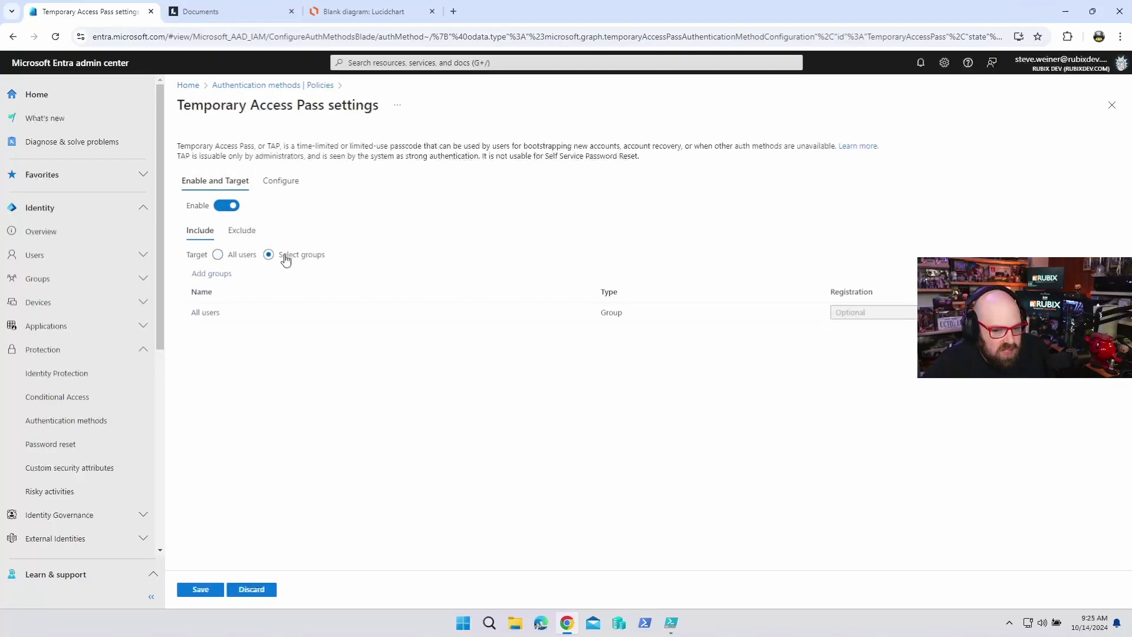
left_click(225, 255)
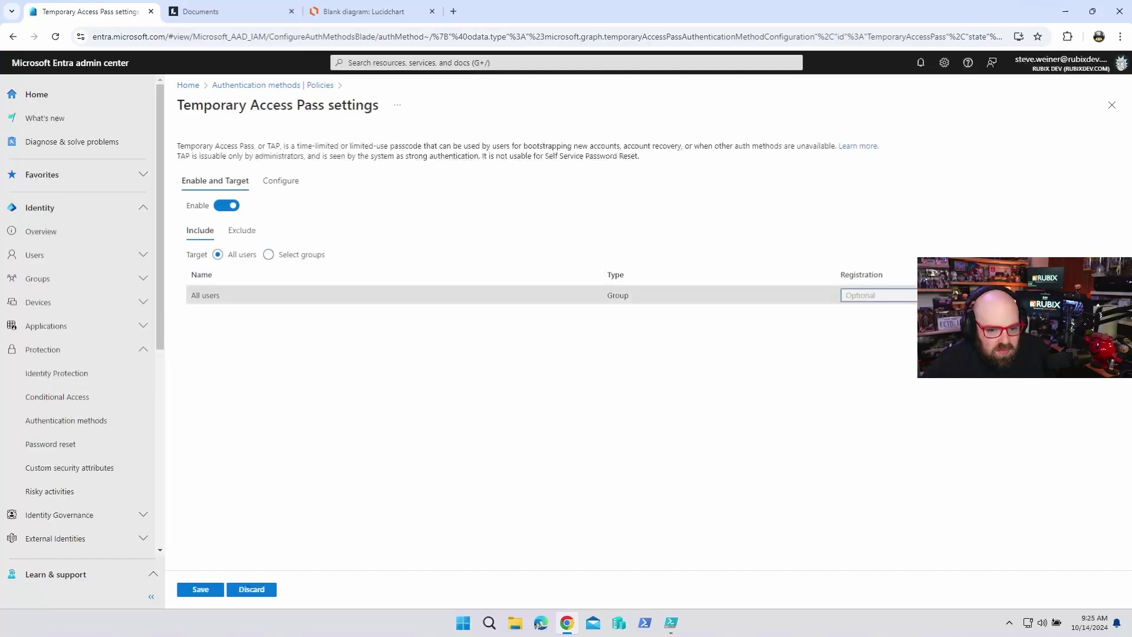
left_click(264, 184)
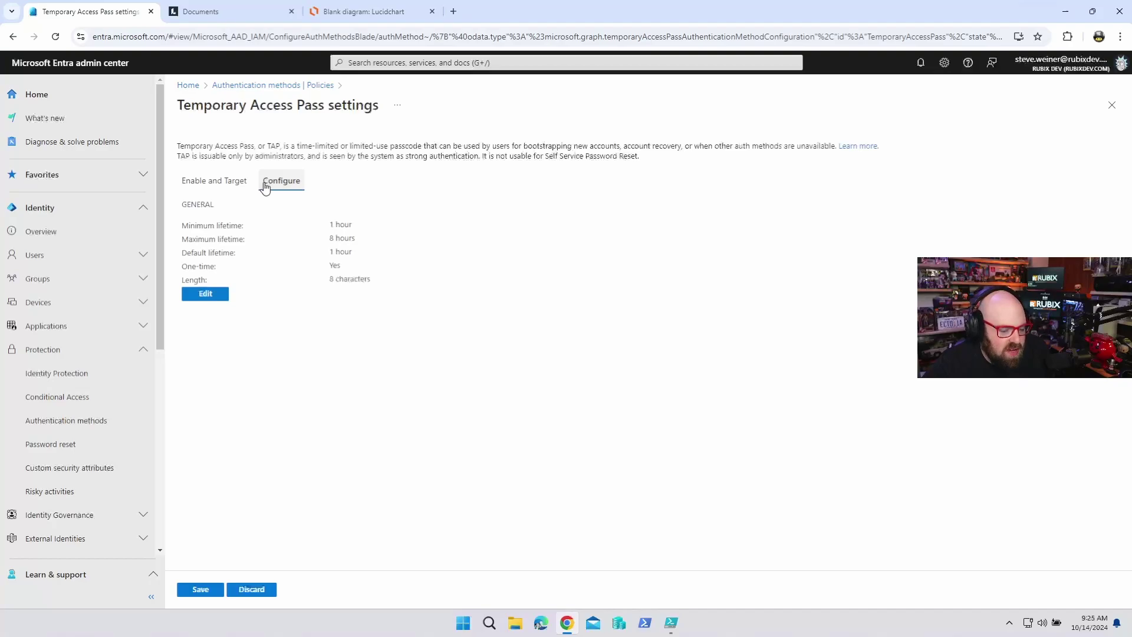
- Set the pass lifetimes to a 30-minute minimum and a maximum measured in hours
left_click(205, 293)
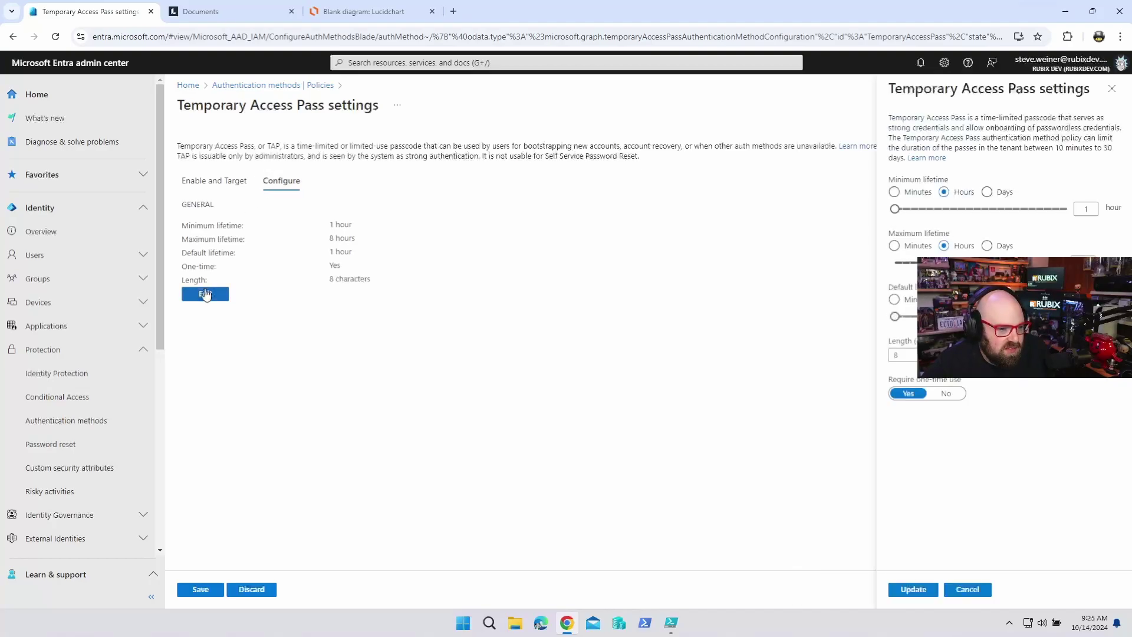
left_click(893, 192)
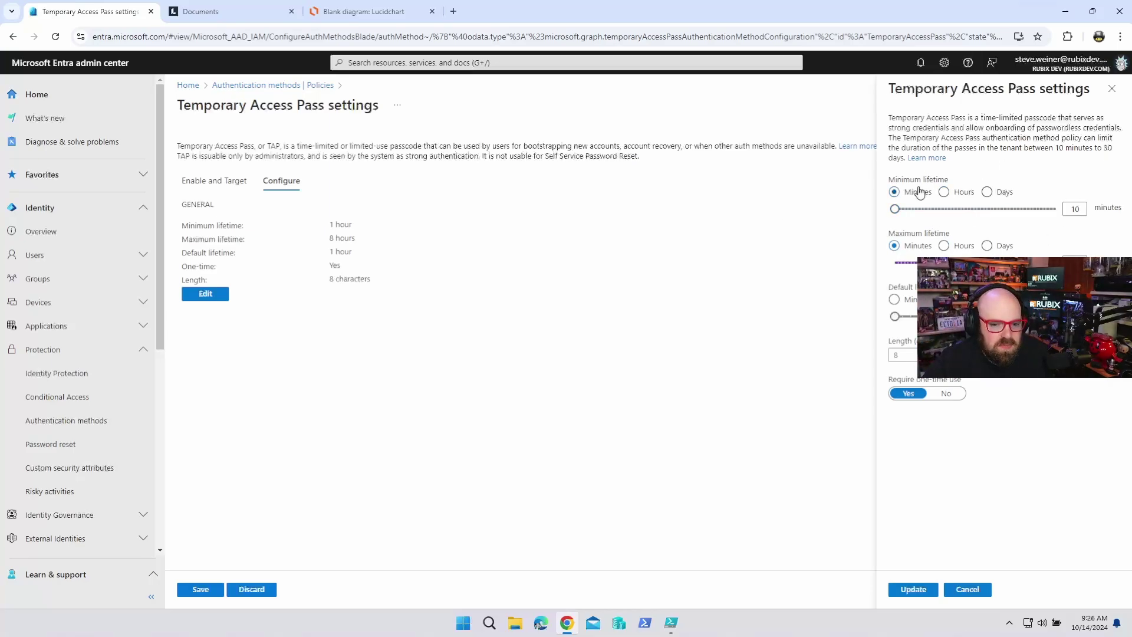
left_click(1076, 206)
type("3")
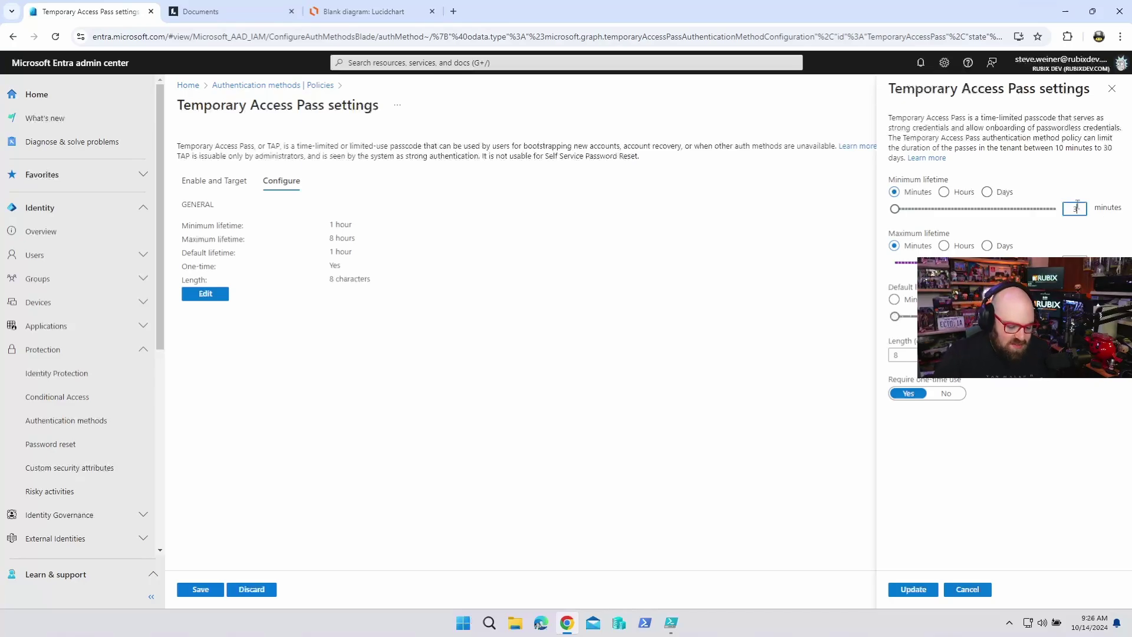
left_click(1096, 176)
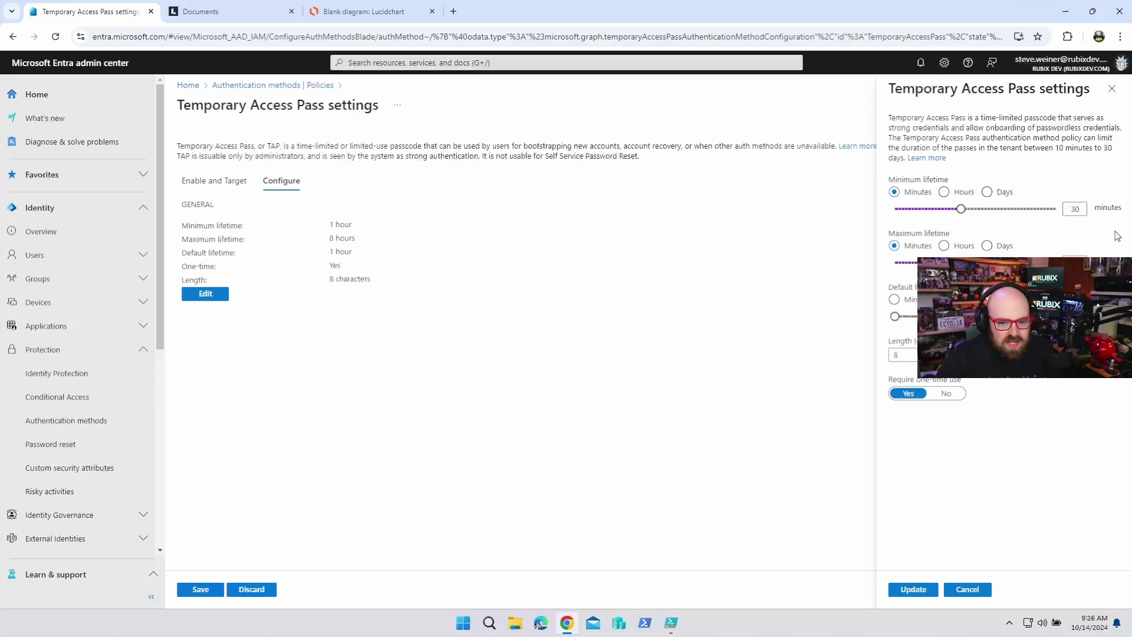
left_click(943, 245)
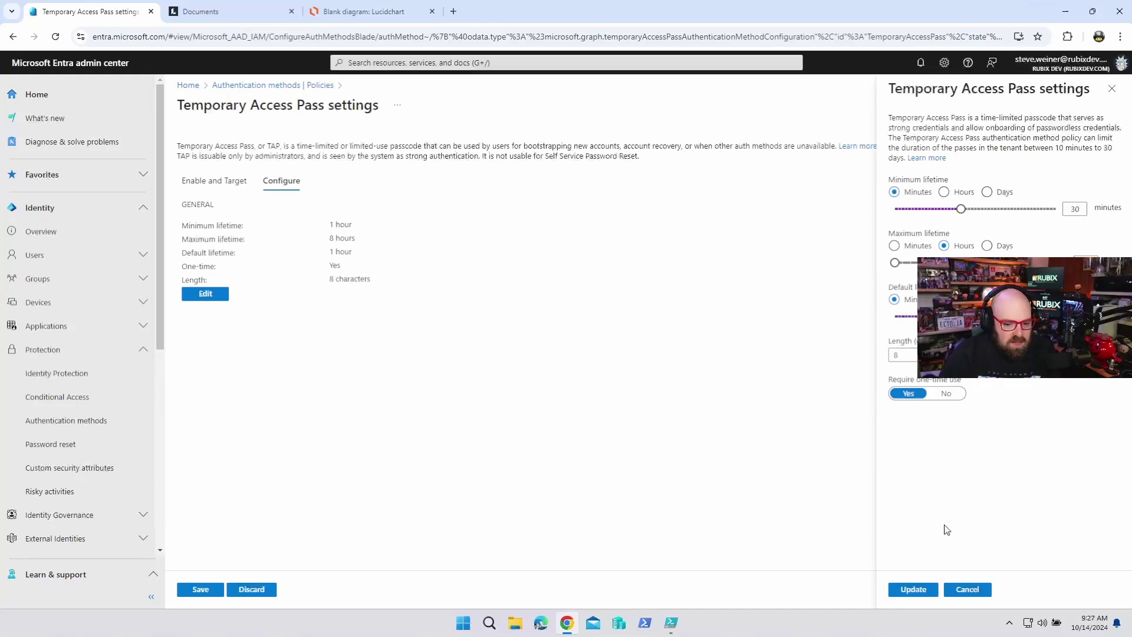
left_click(913, 589)
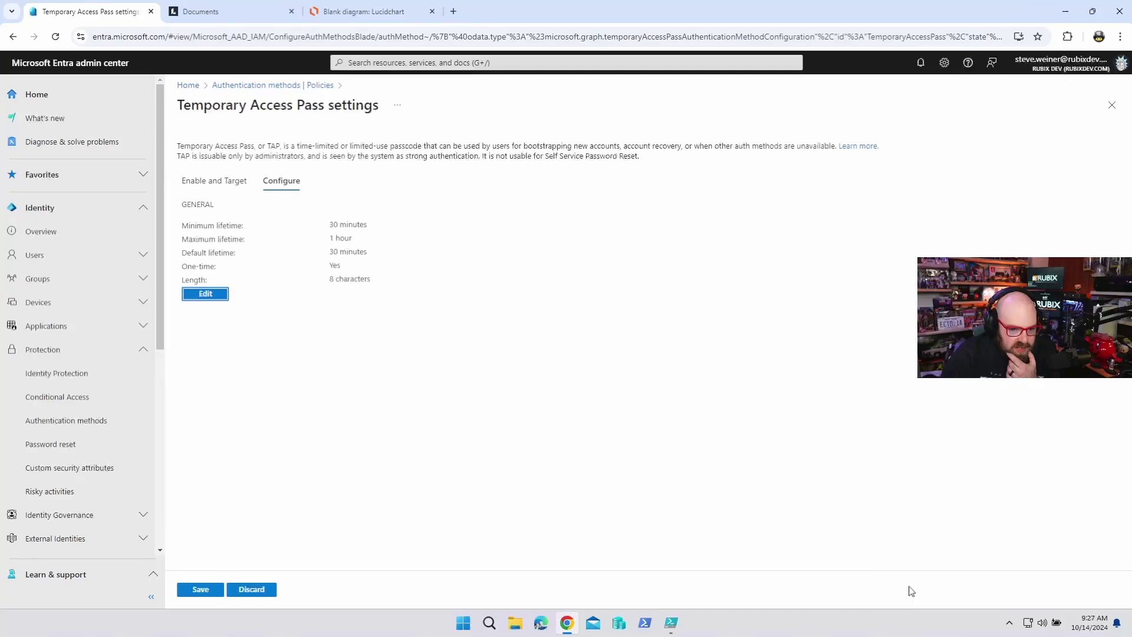
- Save the Temporary Access Pass policy and open Microsoft 365 admin center in a new tab
left_click(214, 590)
left_click(454, 11)
left_click(442, 55)
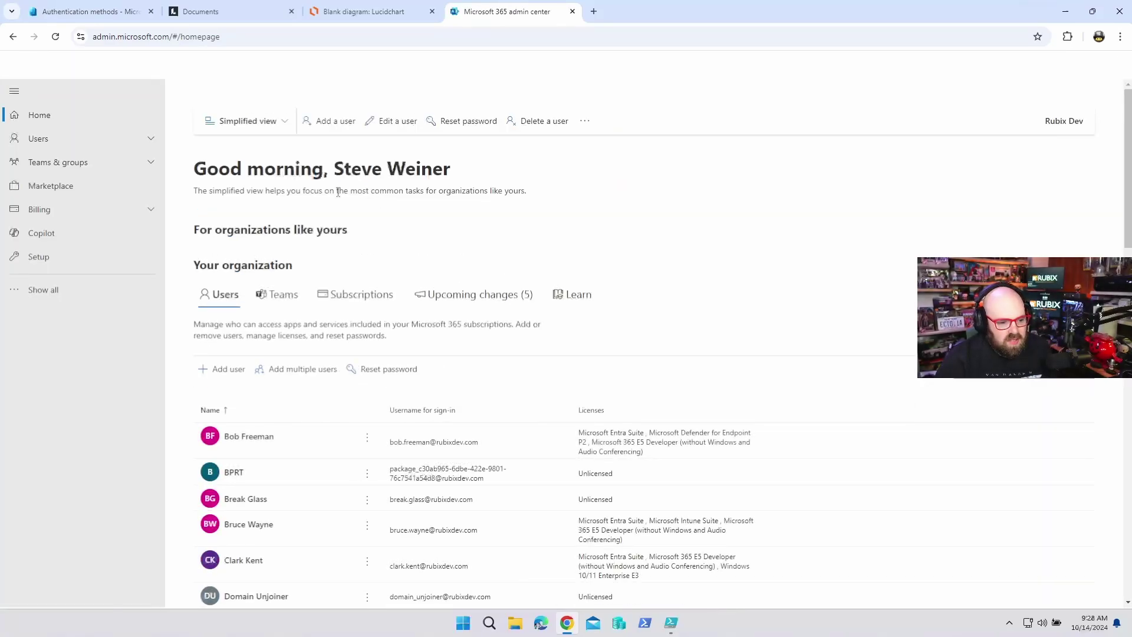
- Start adding an active user, entering the new user's first name, last name and username
left_click(72, 141)
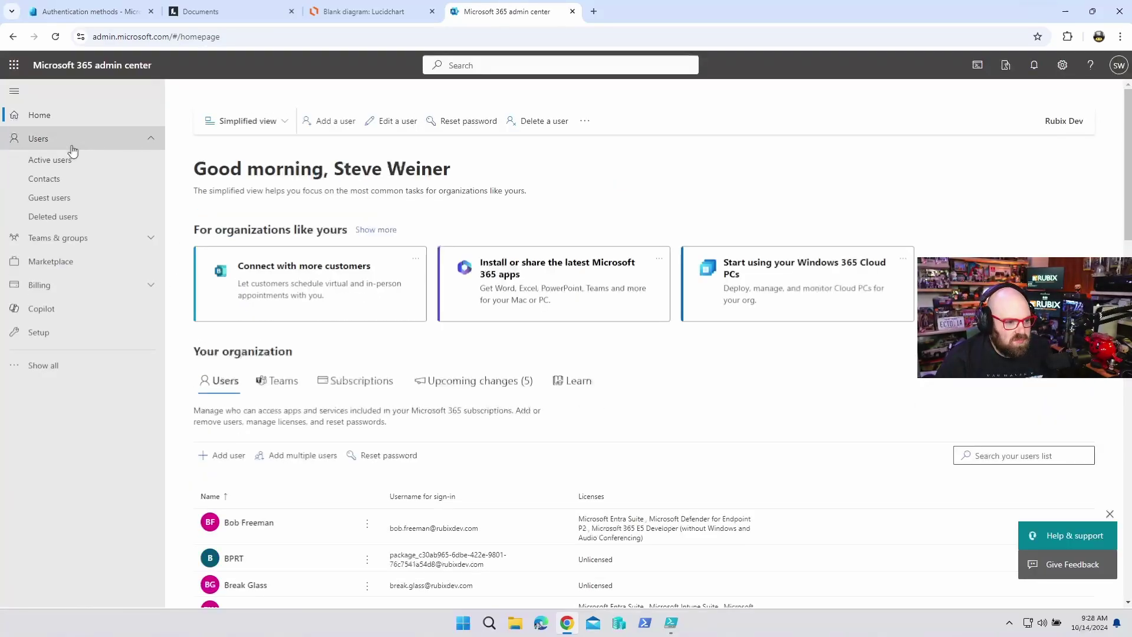
left_click(65, 163)
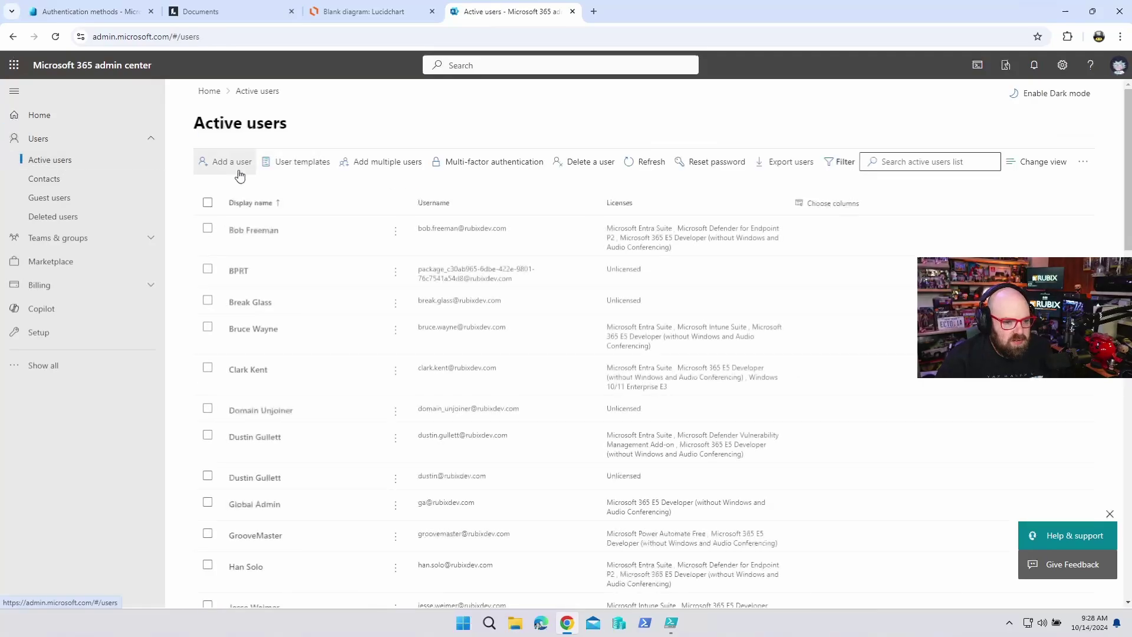
left_click(235, 171)
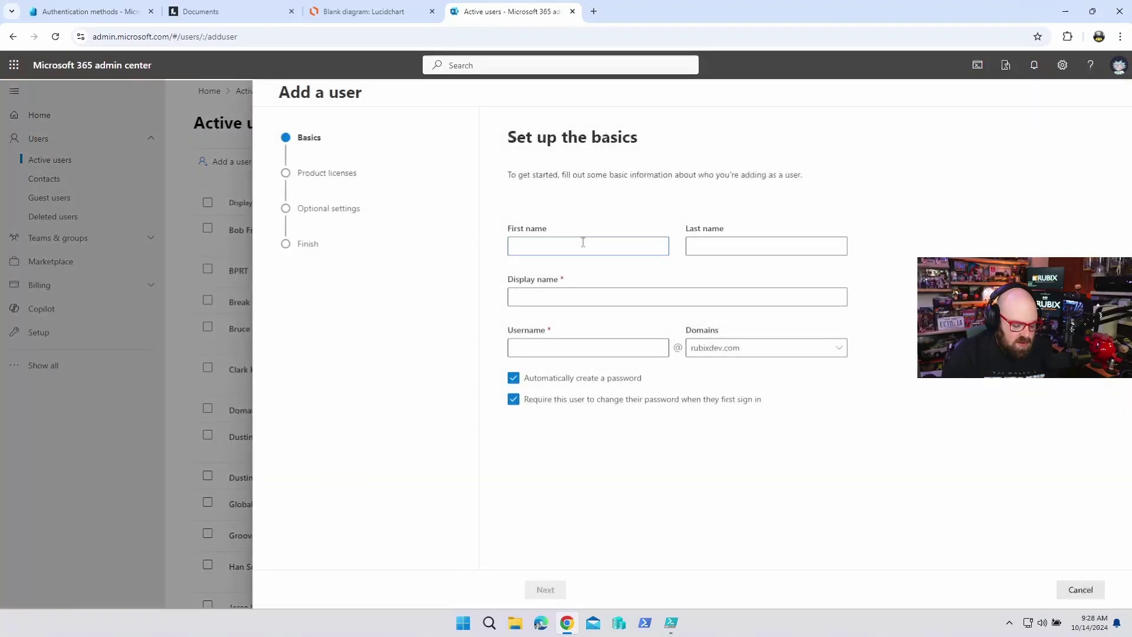
type("Harley")
key("Tab")
type("Quinn")
key("Tab")
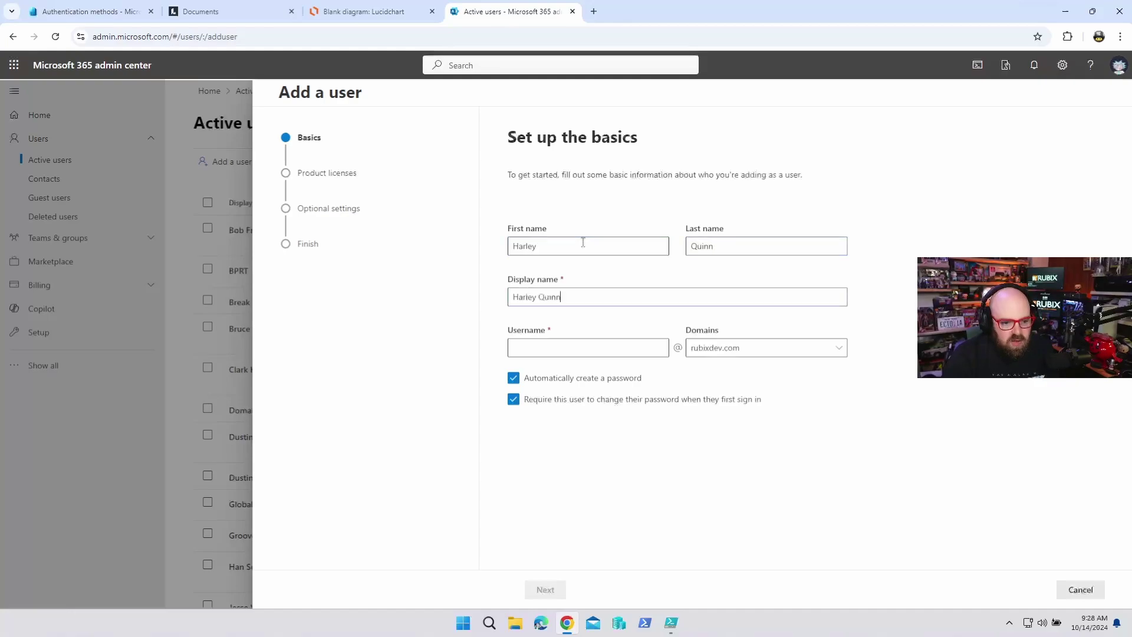
type("harley.quinn")
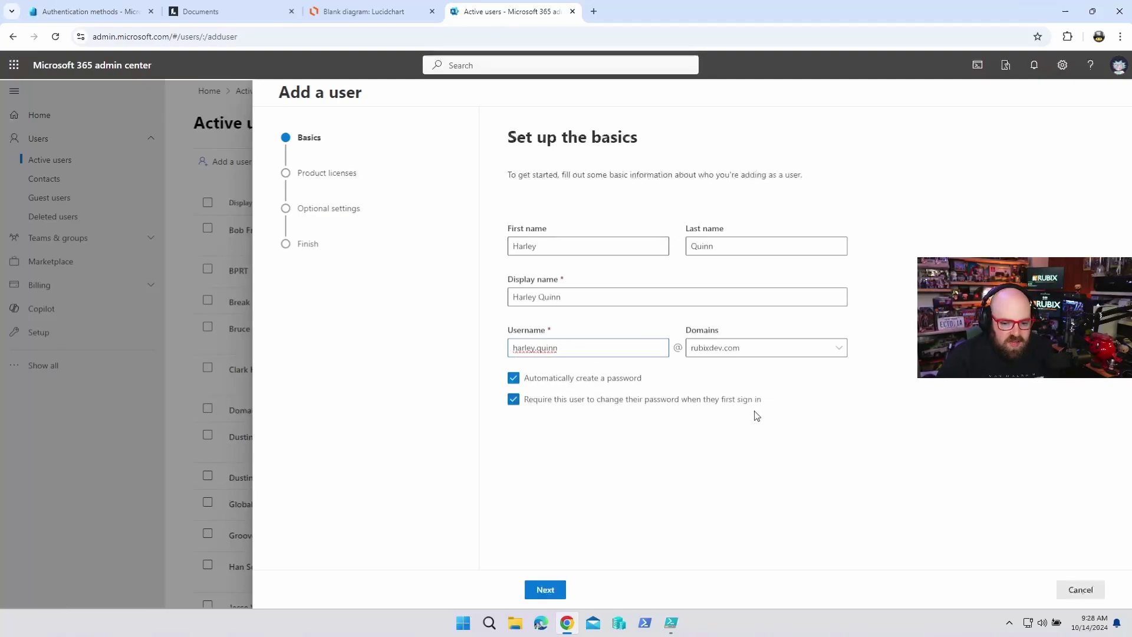
- Assign the Microsoft 365 E5 Developer license and finish creating the user
left_click(548, 590)
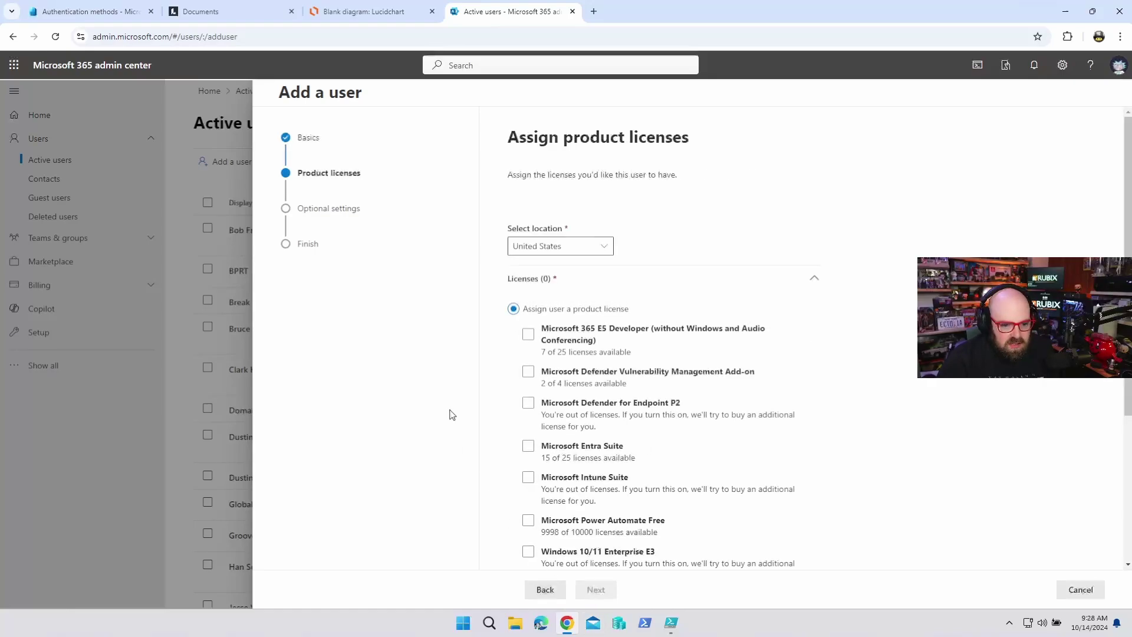
scroll(537, 336, "down", 1)
left_click(528, 274)
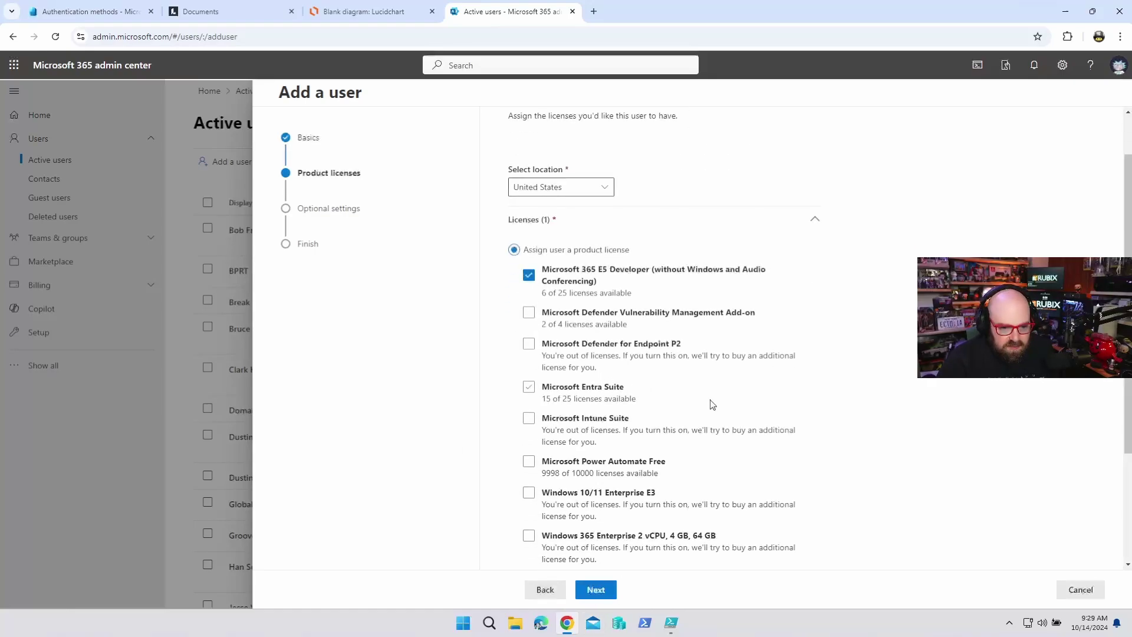
scroll(741, 409, "down", 5)
left_click(608, 590)
left_click(609, 589)
left_click(611, 588)
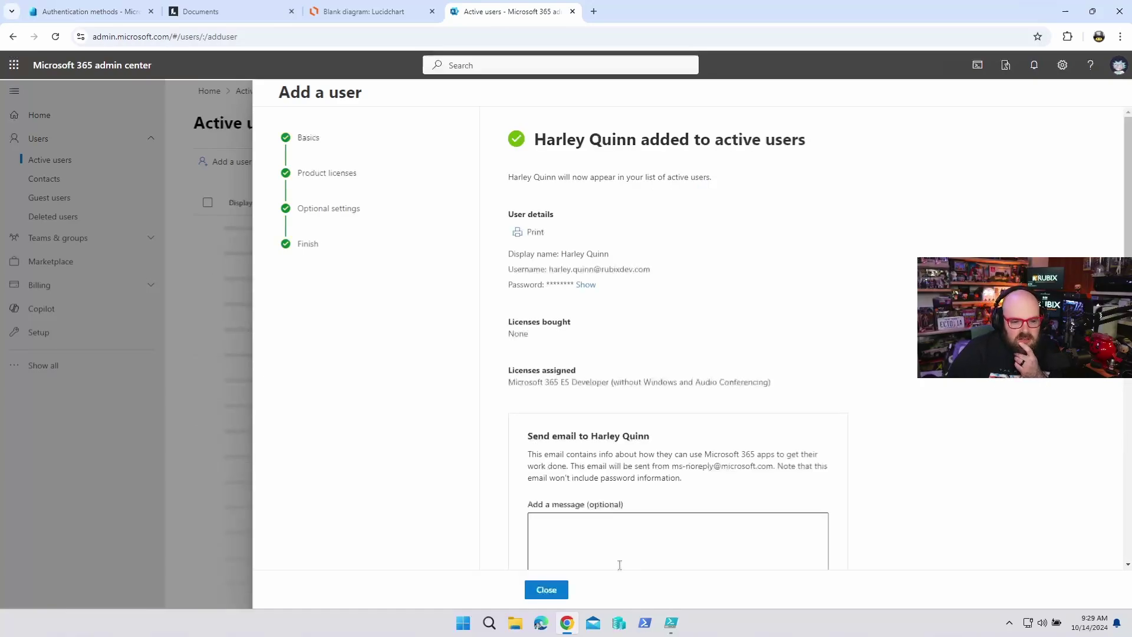
- Reveal the new user's generated password on the confirmation page
scroll(587, 118, "down", 3)
scroll(558, 386, "down", 3)
scroll(545, 395, "up", 6)
left_click(584, 285)
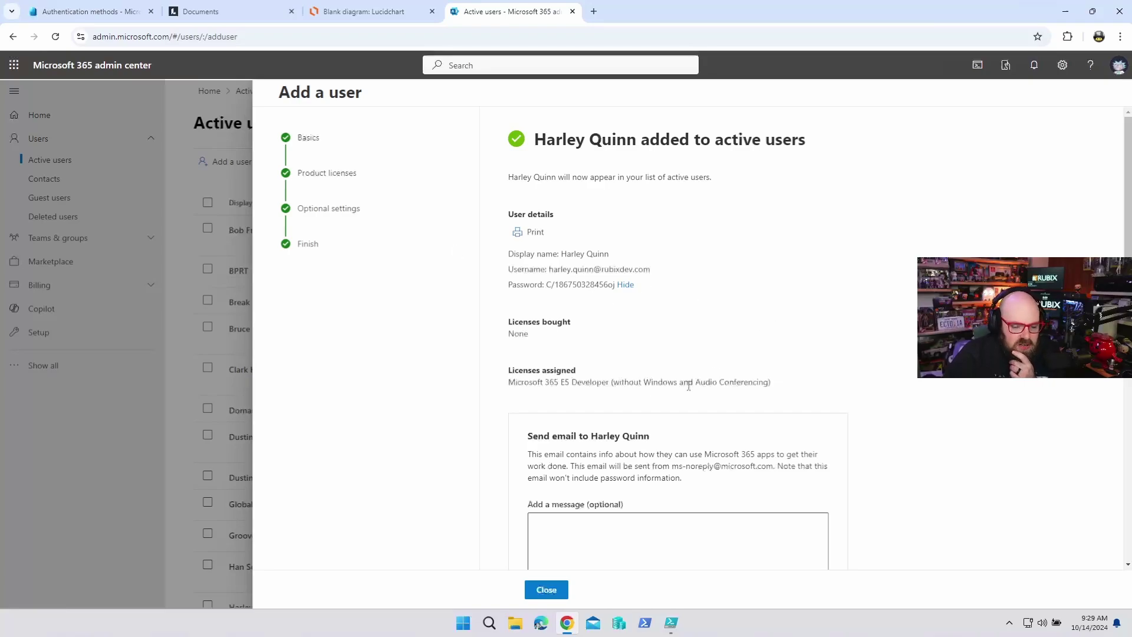
scroll(688, 386, "down", 6)
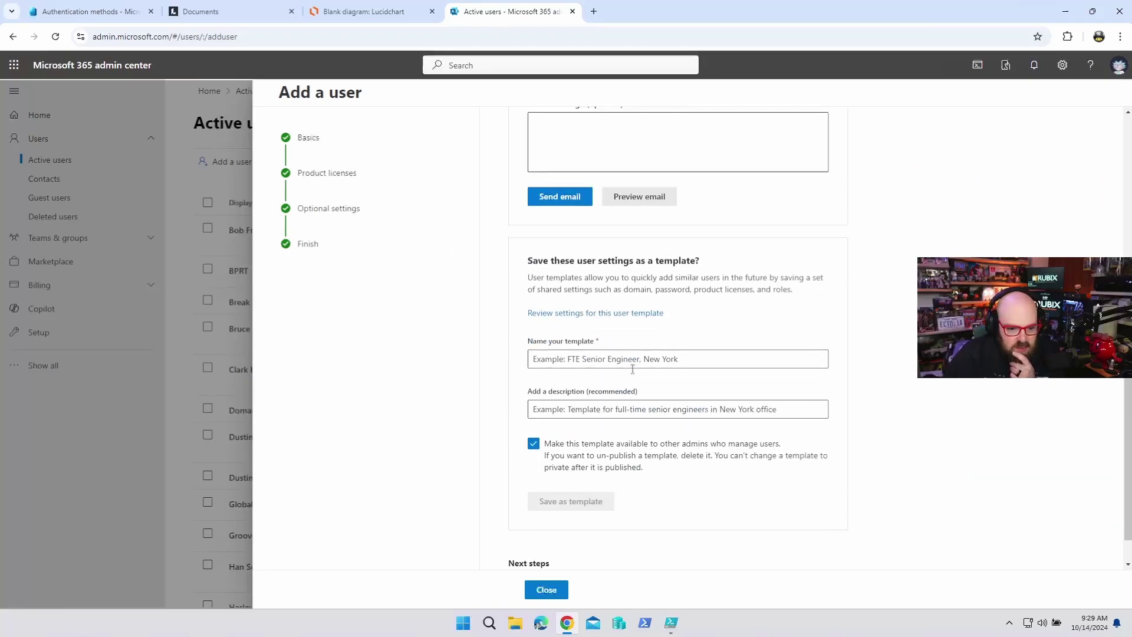
scroll(632, 369, "down", 1)
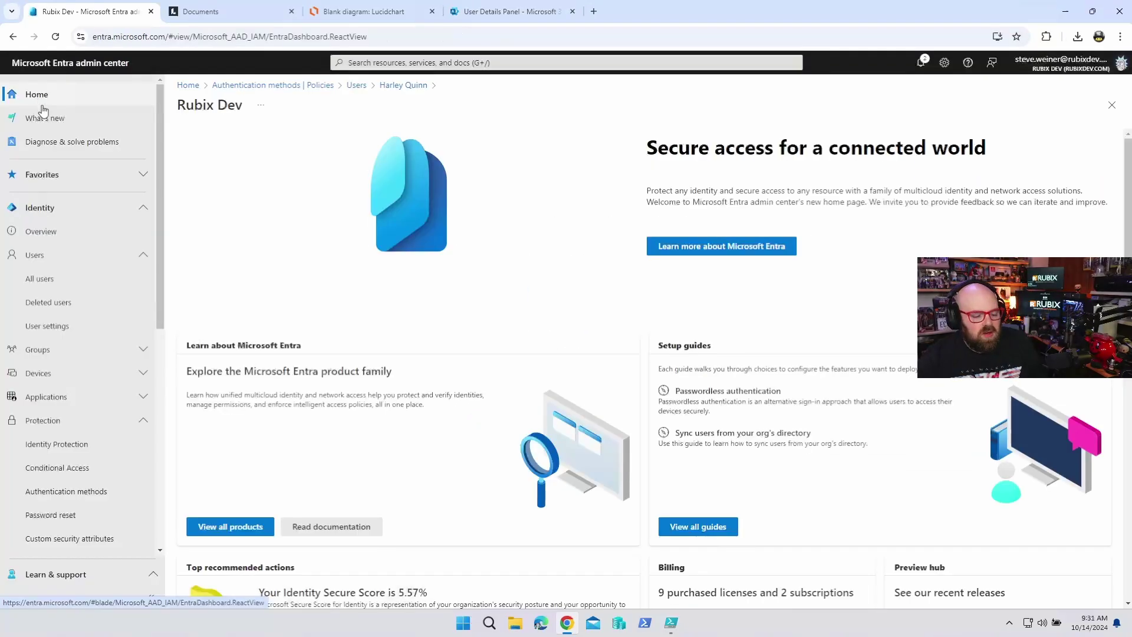
- Open the new user's Authentication methods page from the All users list
left_click(43, 279)
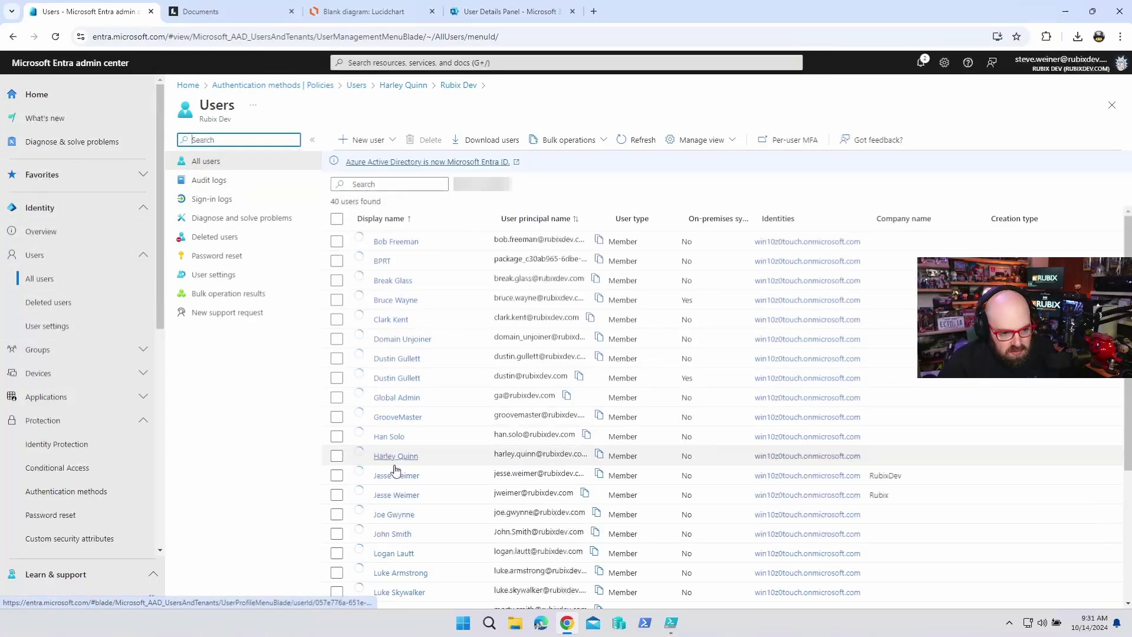
left_click(396, 460)
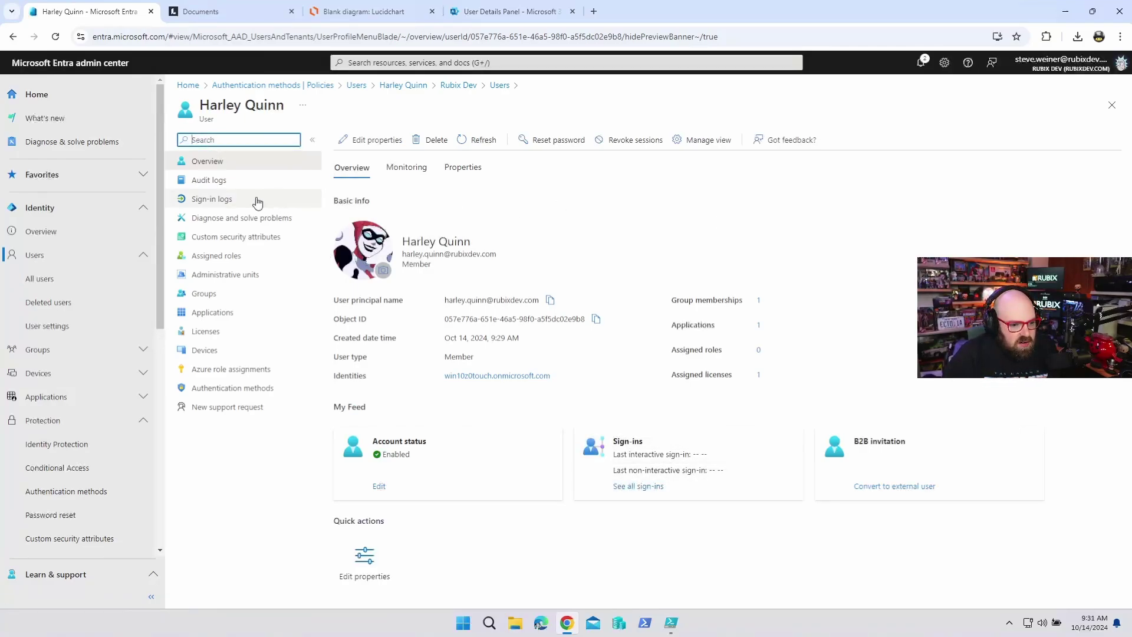
left_click(226, 390)
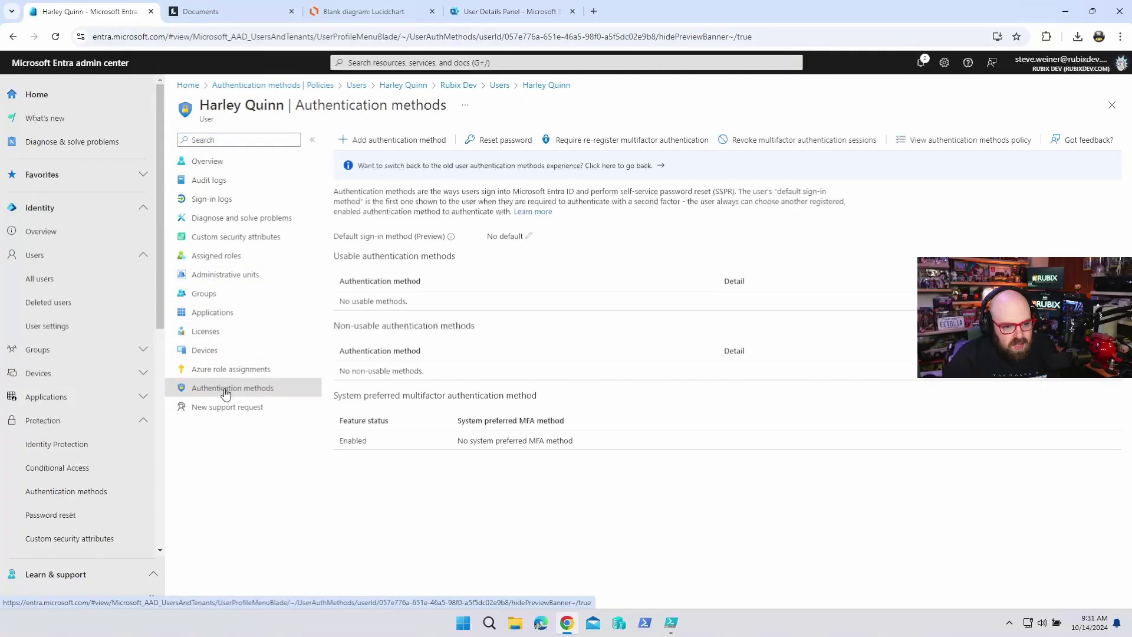
- Add a Temporary Access Pass method for the new user and copy the generated pass
left_click(403, 141)
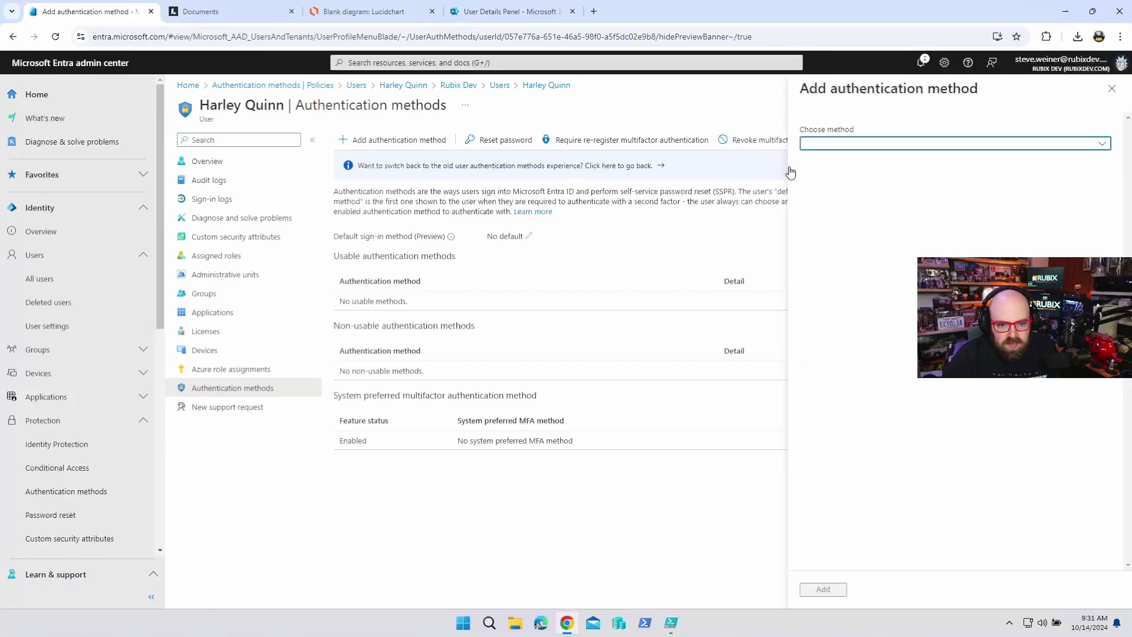
left_click(862, 151)
left_click(882, 209)
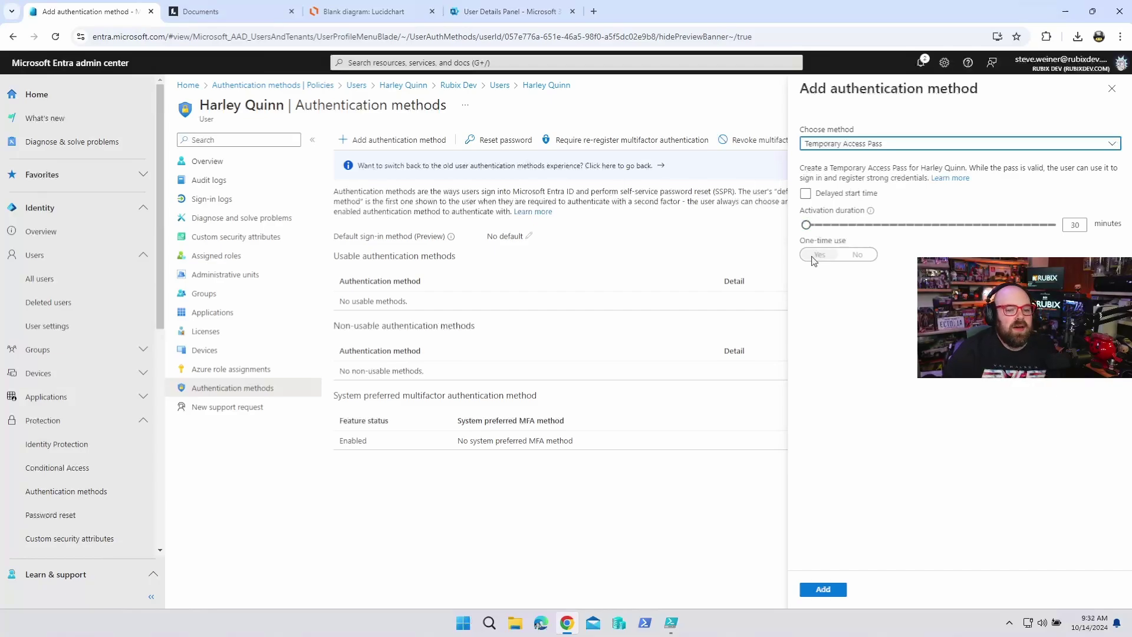
left_click(833, 589)
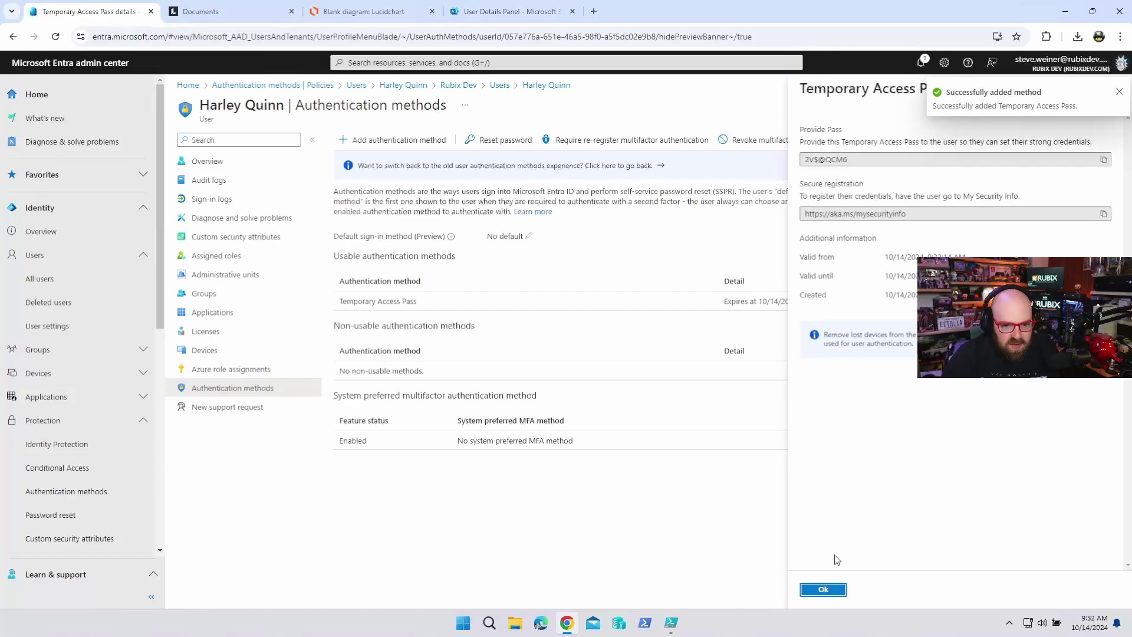
left_click(1103, 159)
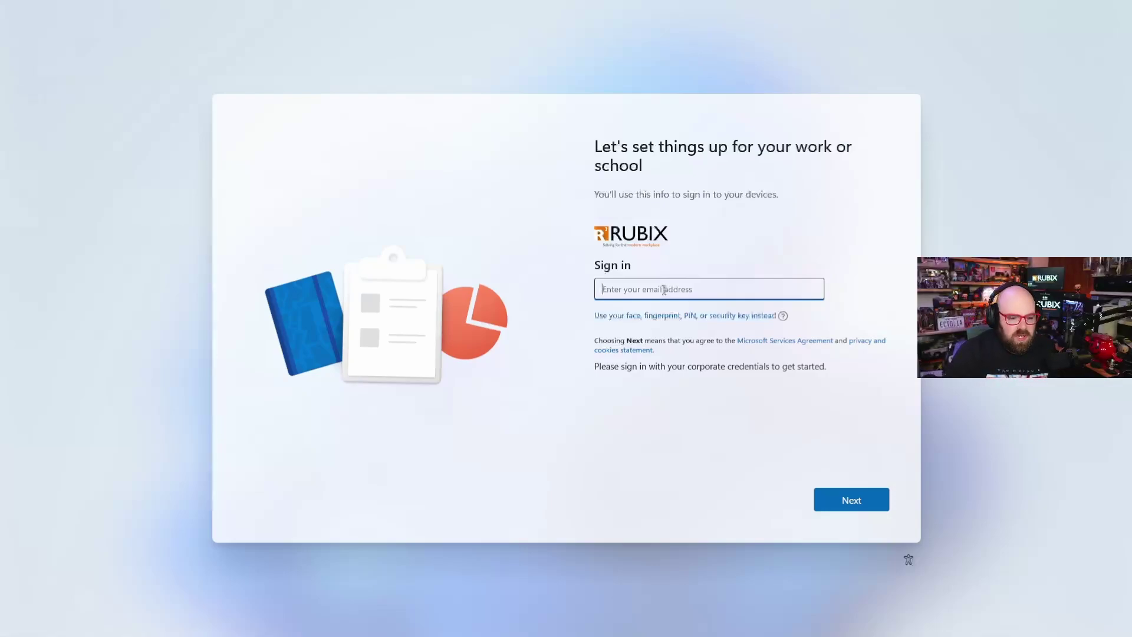
- Sign in to Windows setup with the new user's e-mail address and the Temporary Access Pass
type("harley.quinn@")
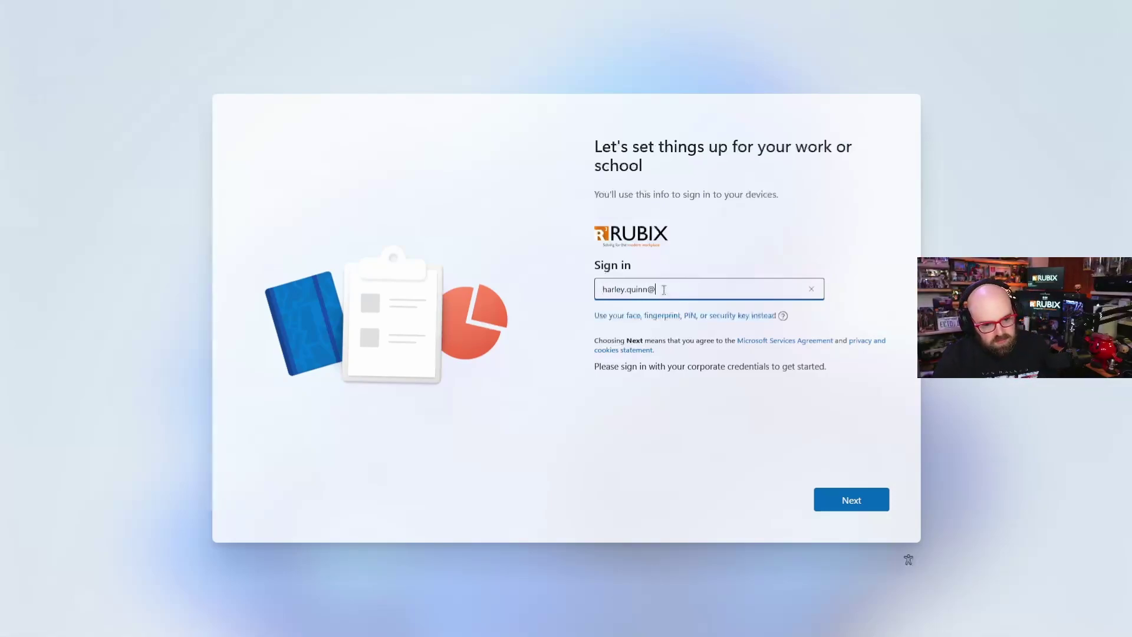
type("om")
key("Return")
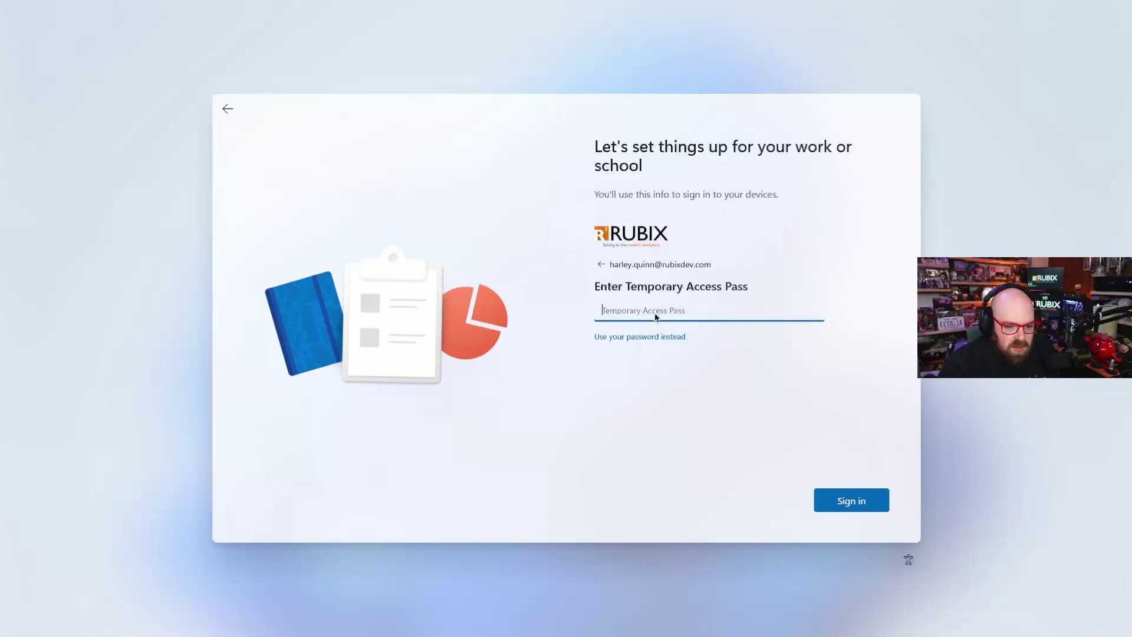
type("a")
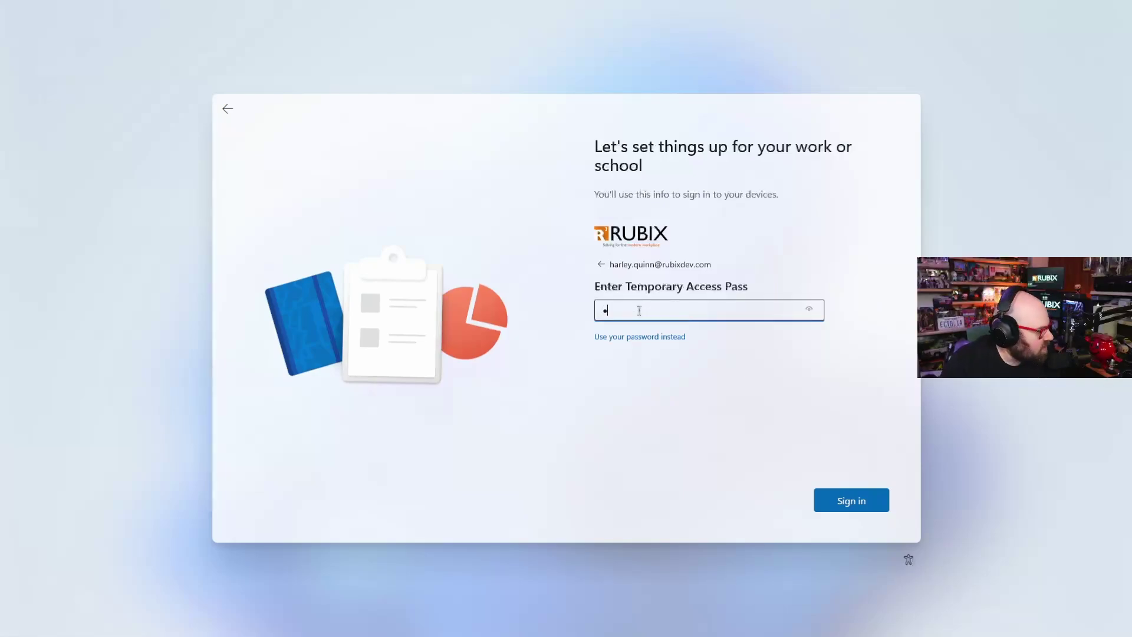
type("•••••••")
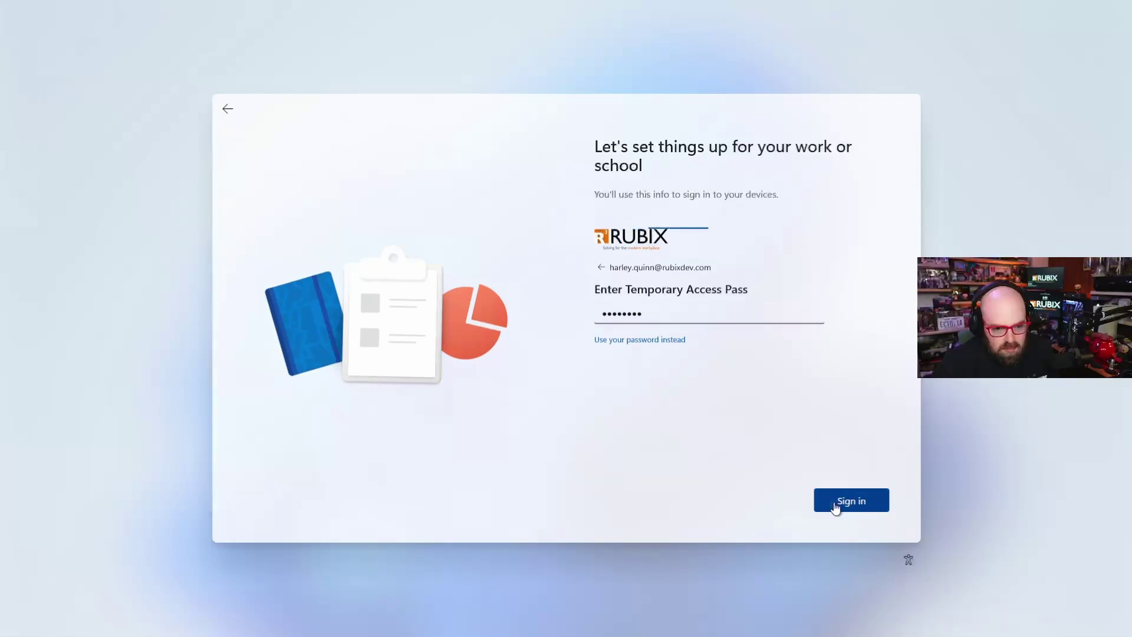
left_click(836, 505)
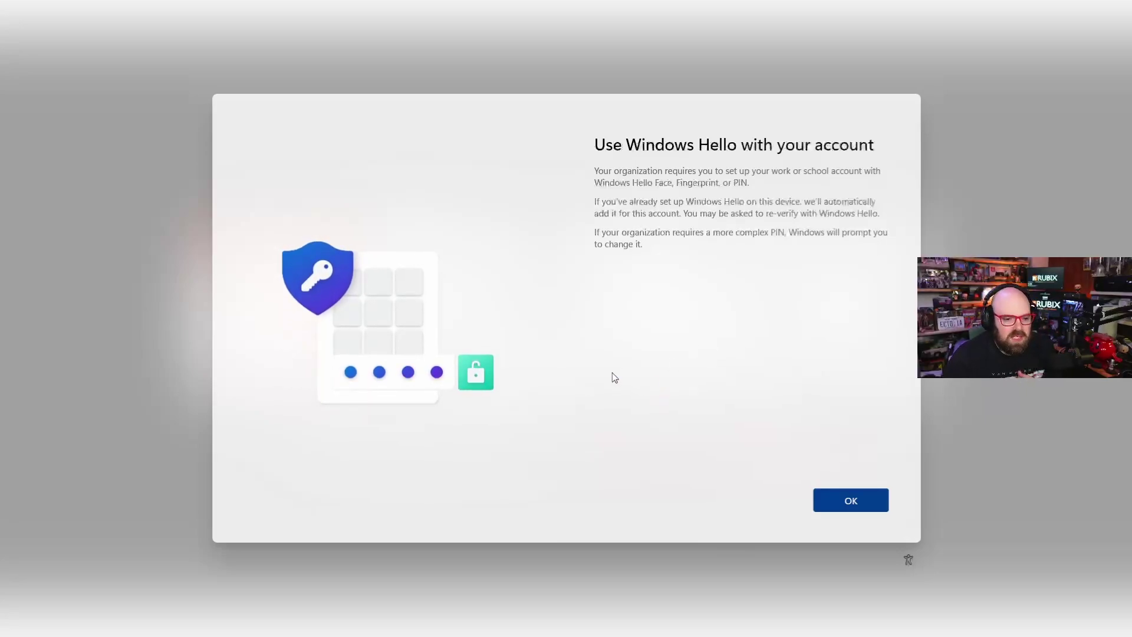
- Accept the Windows Hello requirement, begin security info setup, and advance Microsoft Authenticator setup to its QR code
left_click(850, 503)
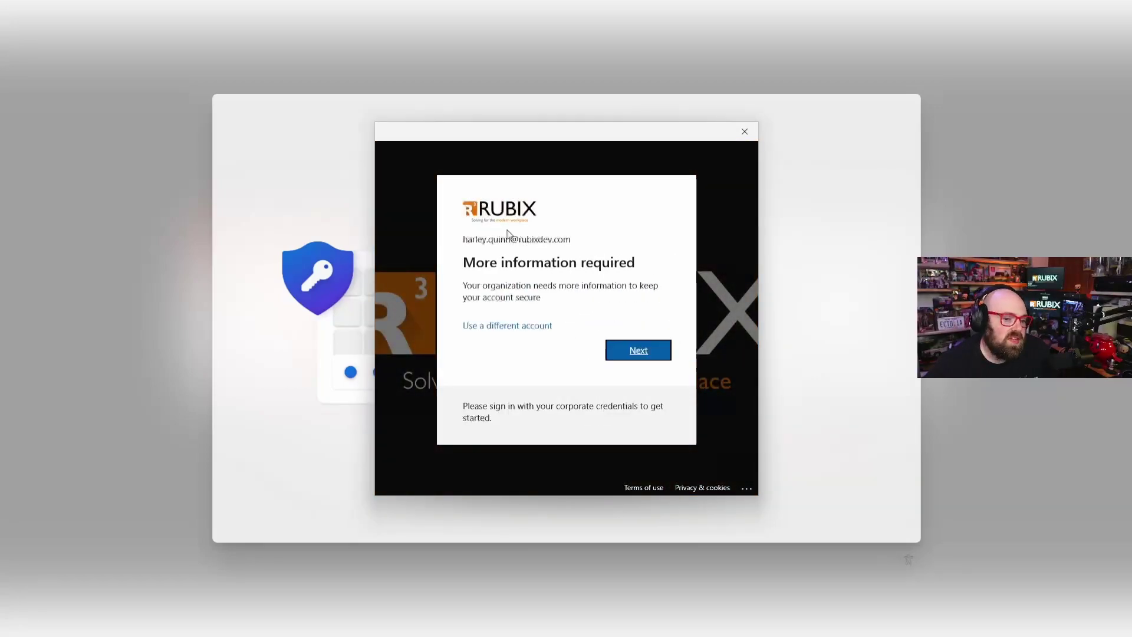
left_click(634, 351)
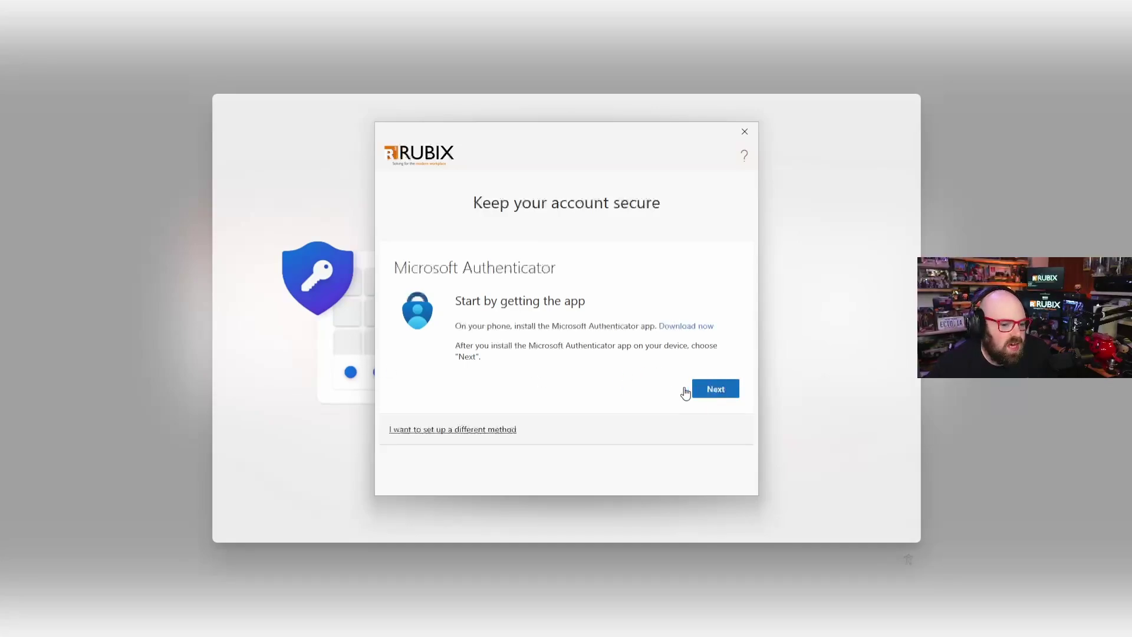
left_click(721, 393)
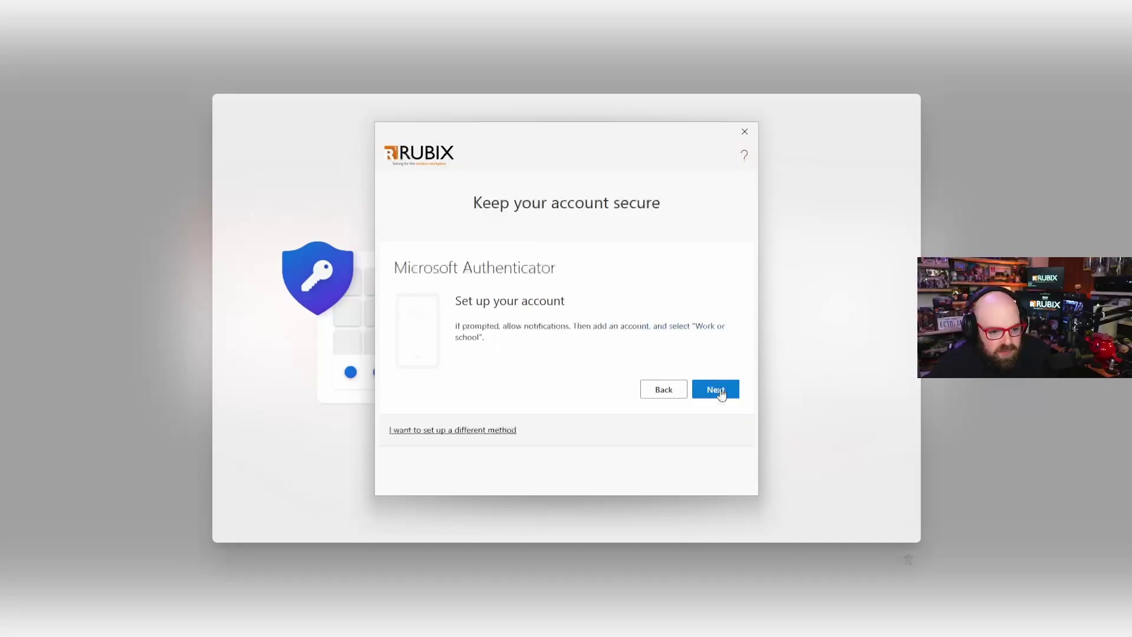
left_click(720, 392)
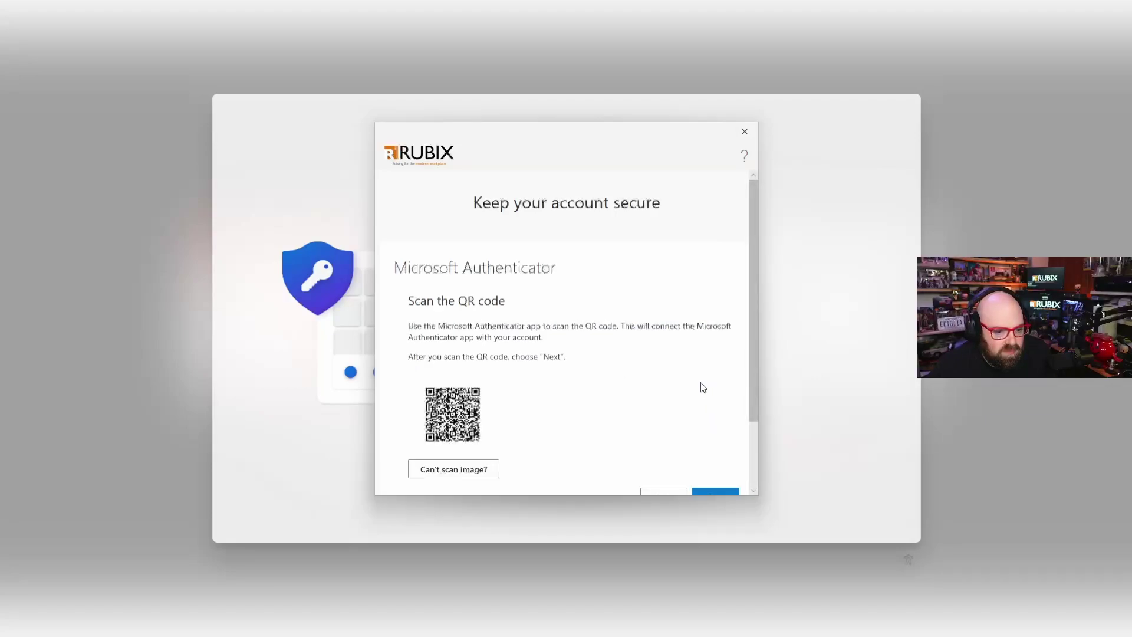
scroll(601, 358, "down", 2)
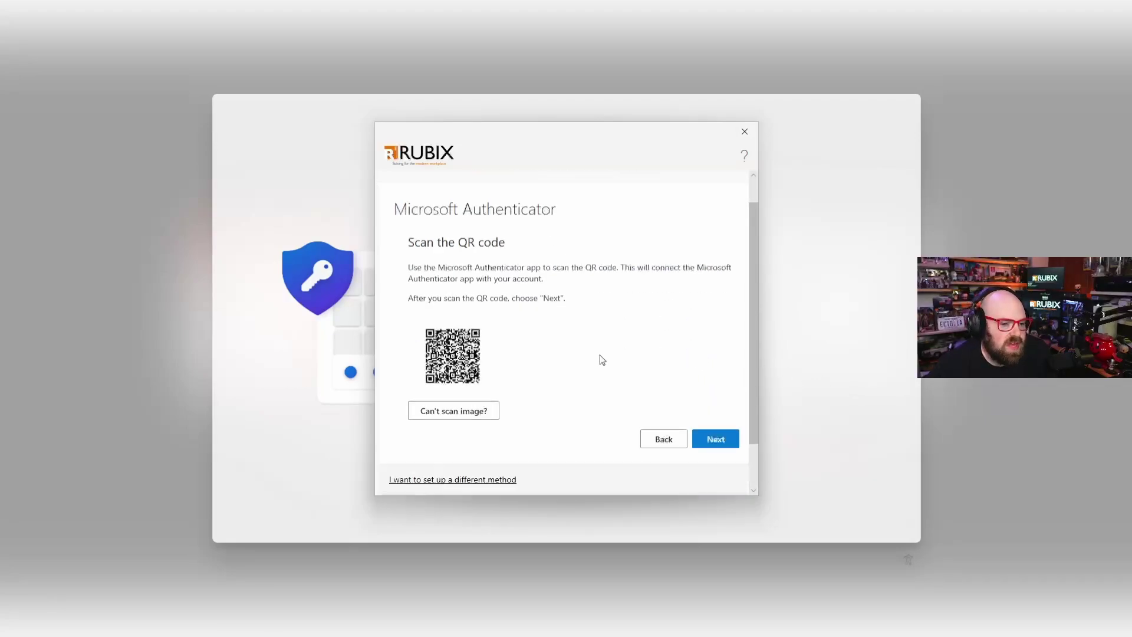